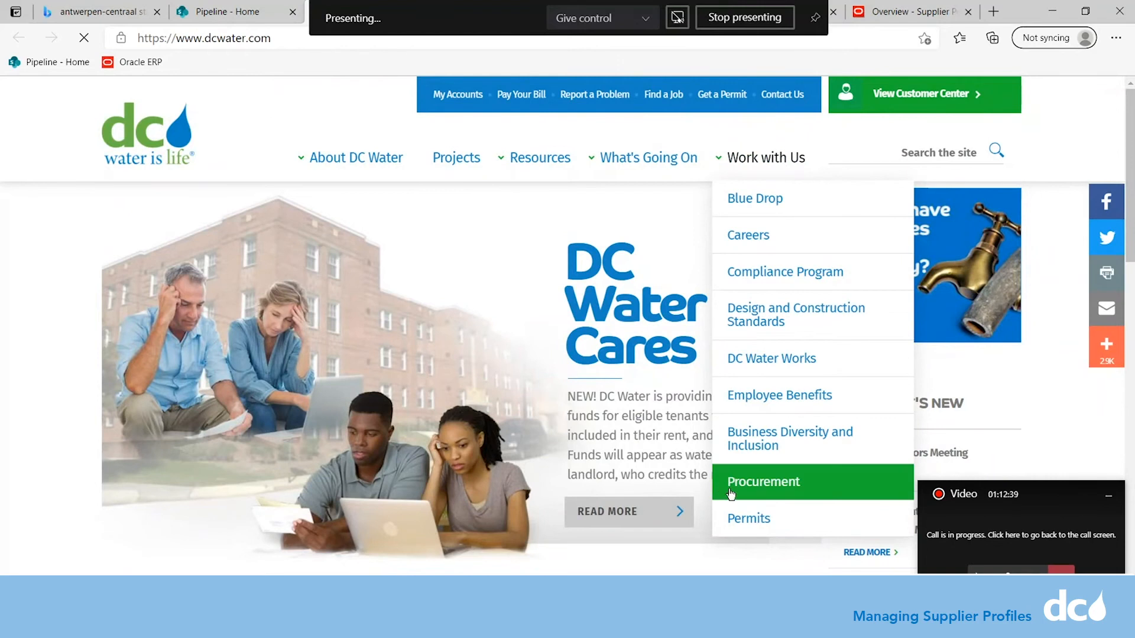
Go to the Procurement section's Useful Links page with the vendor portal registration and login links.
click(731, 497)
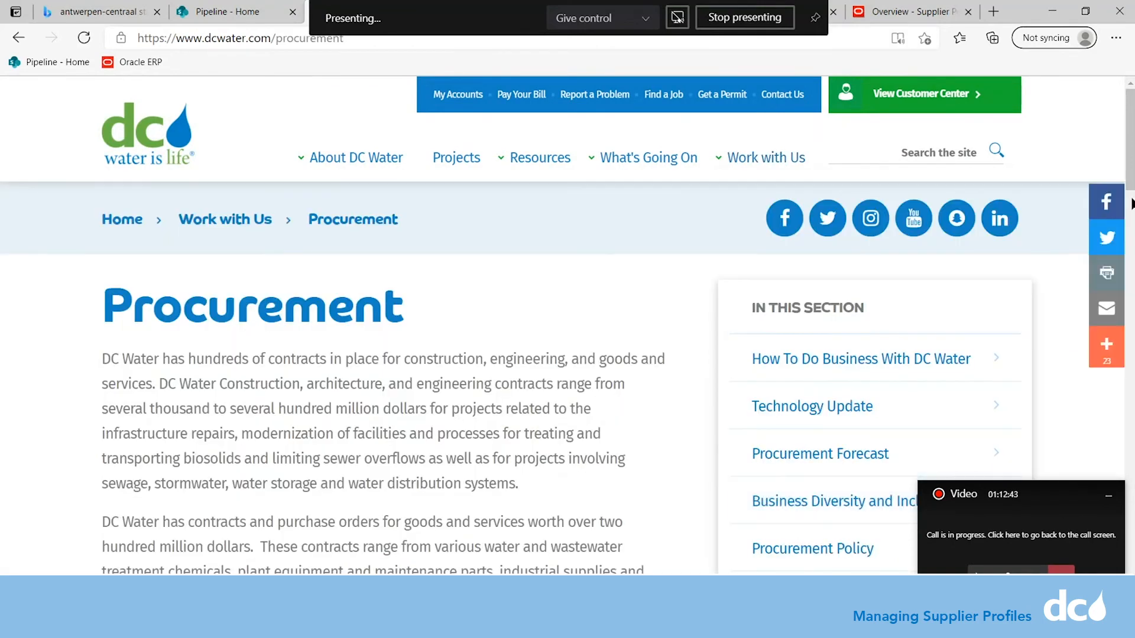
scroll(805, 489, down, 6)
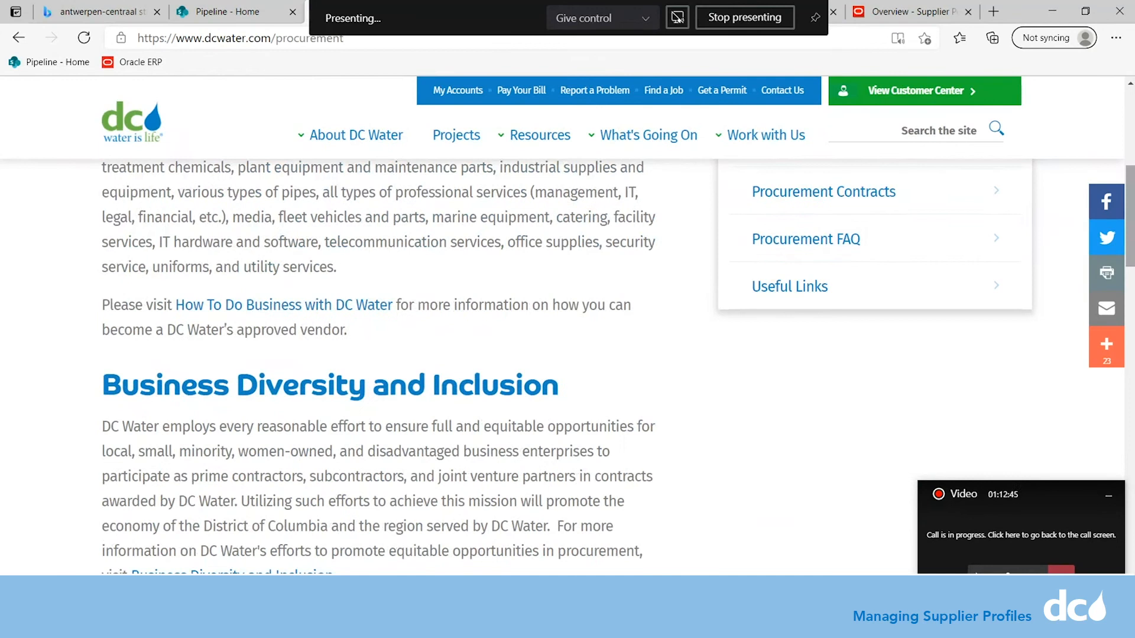
click(816, 282)
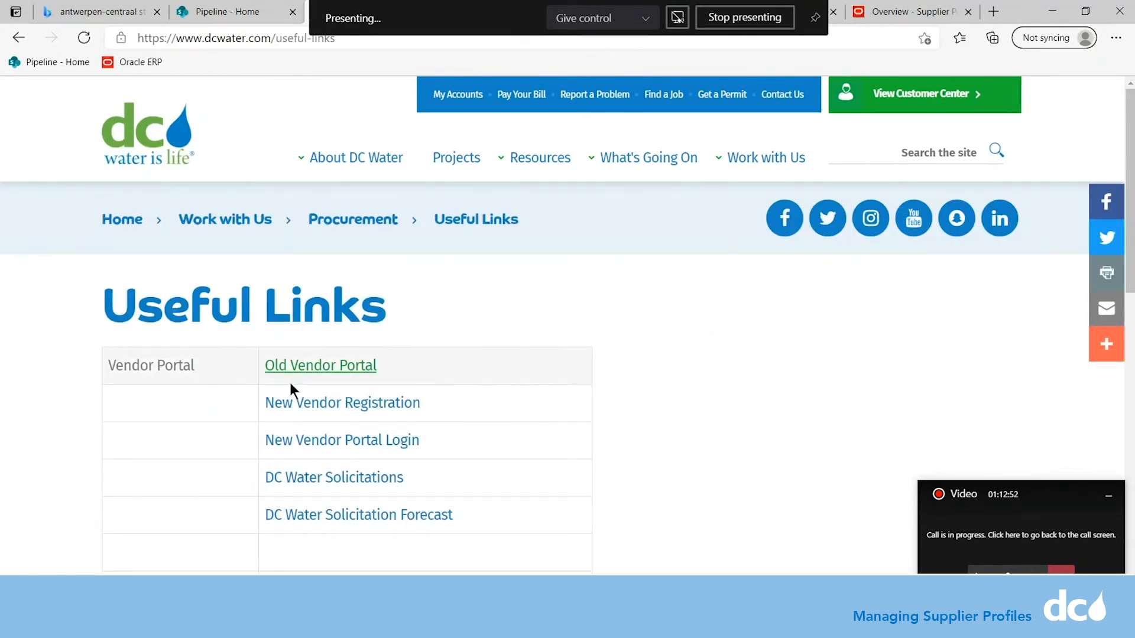
Sign in to the new vendor portal with the saved account and return to the Supplier Portal overview.
click(292, 448)
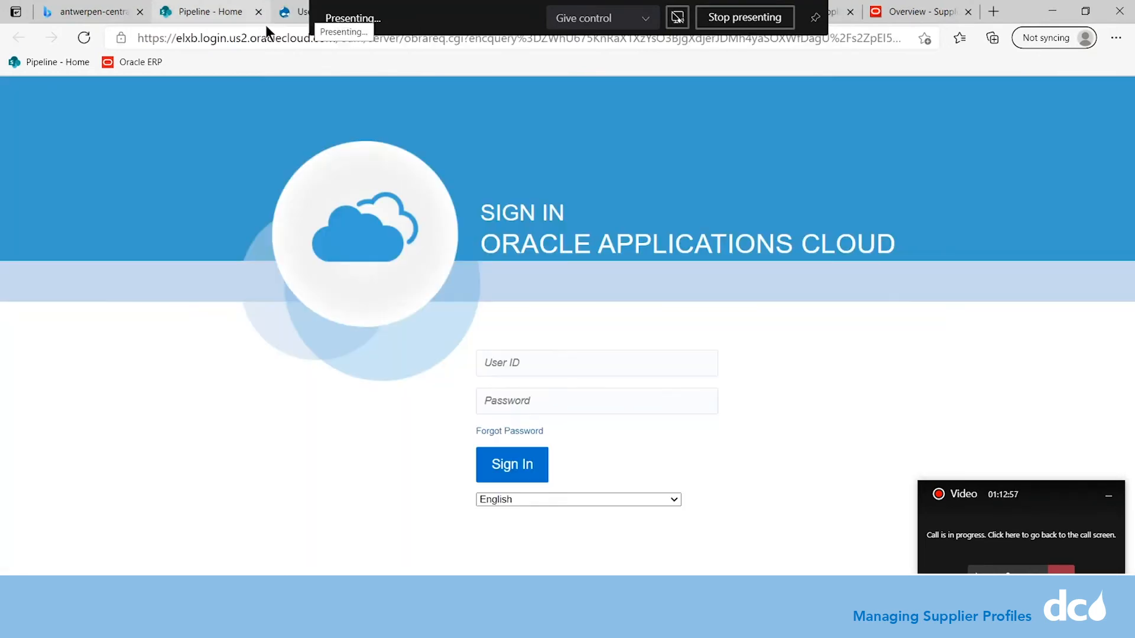
click(531, 364)
click(524, 397)
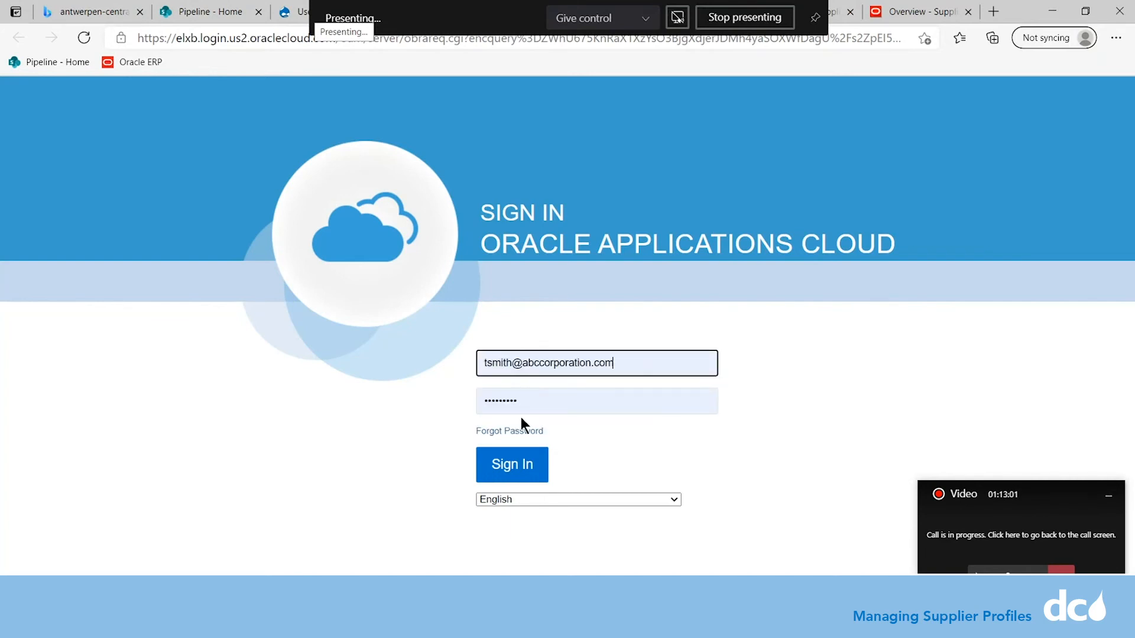
click(516, 470)
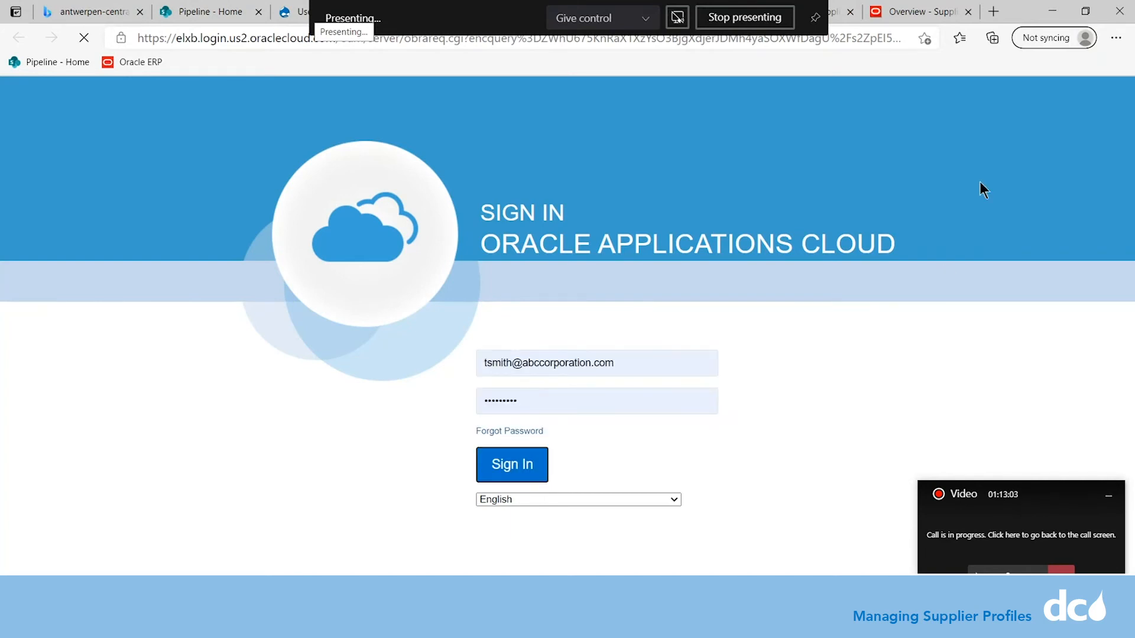
click(890, 10)
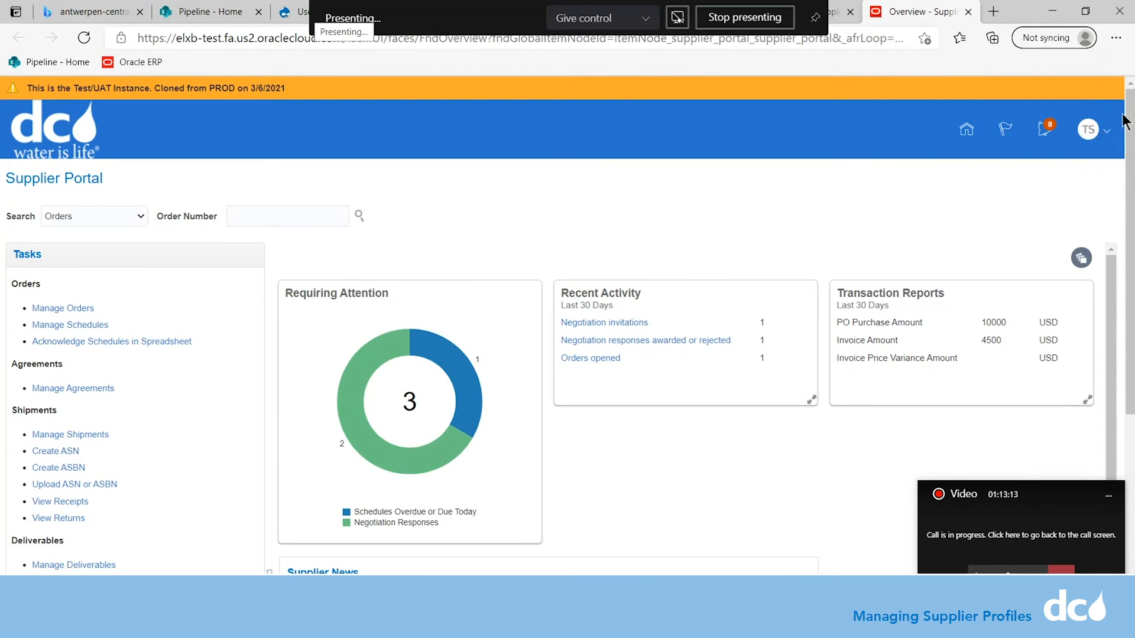
Start editing ABC Corporation's company profile and accept the change request warning.
scroll(1125, 122, down, 5)
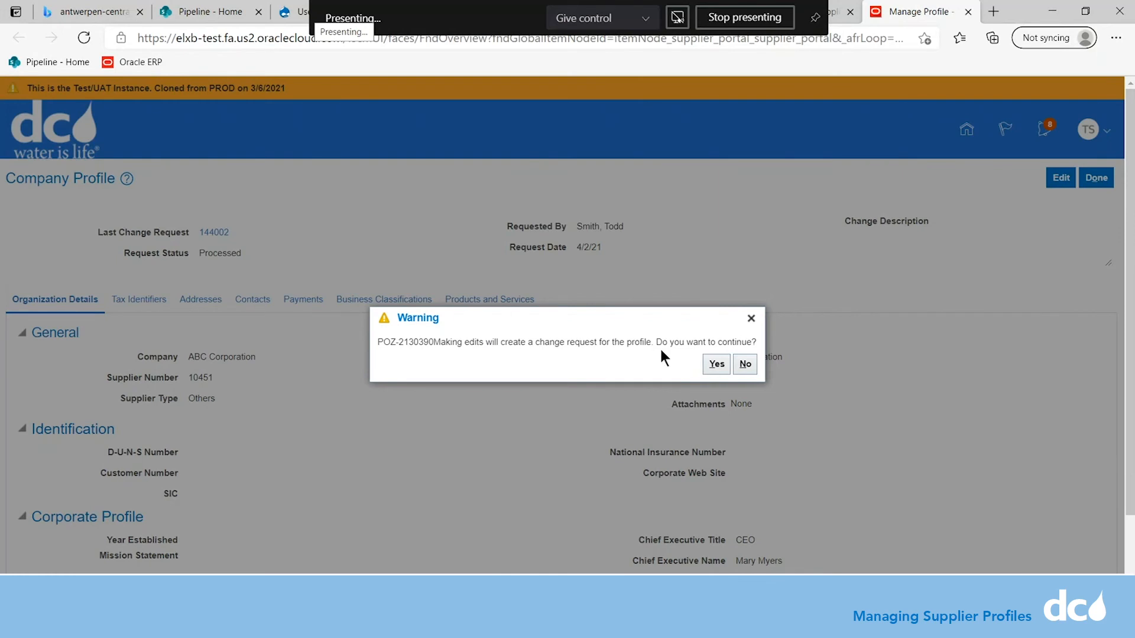
click(716, 364)
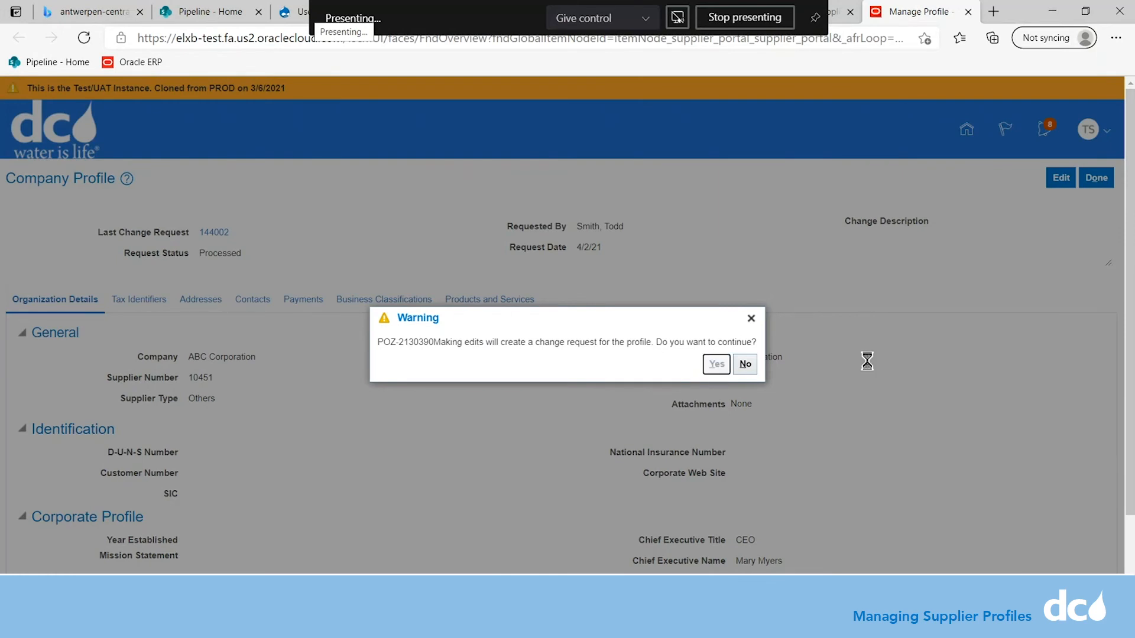
Dismiss the warning, review the Organization Details, and select the current CEO chief executive title.
click(751, 318)
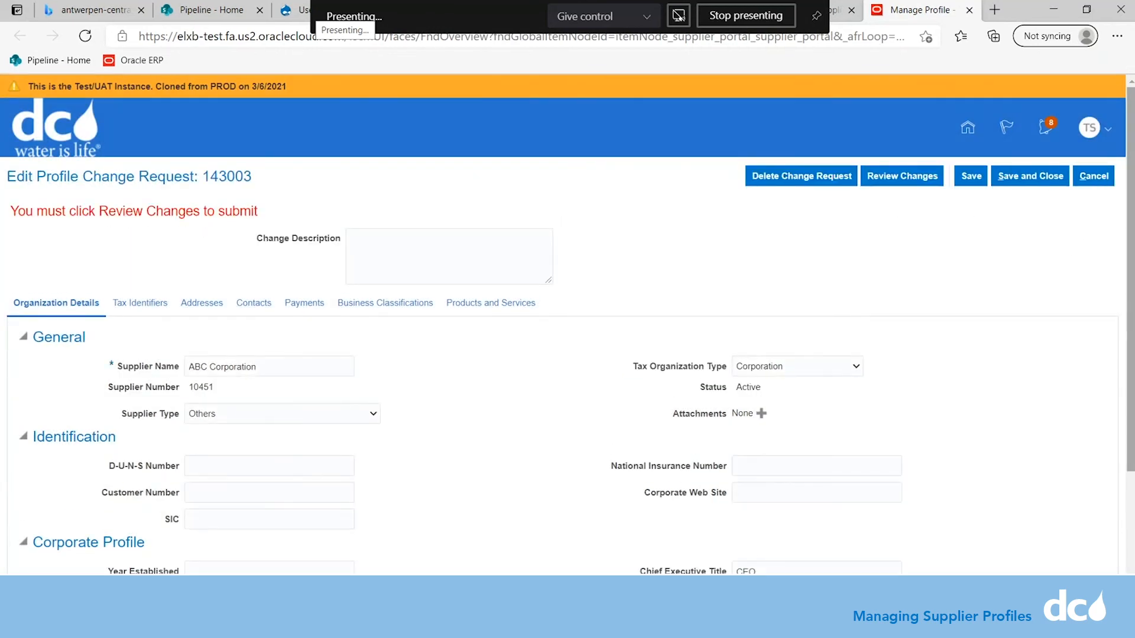
scroll(568, 325, down, 2)
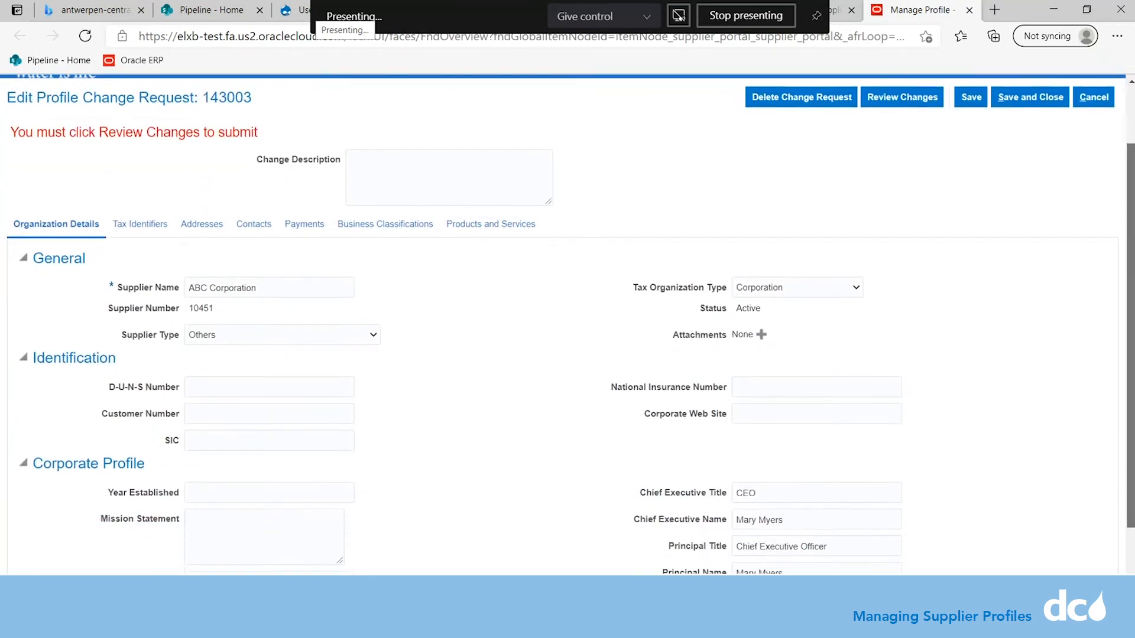
scroll(568, 324, down, 3)
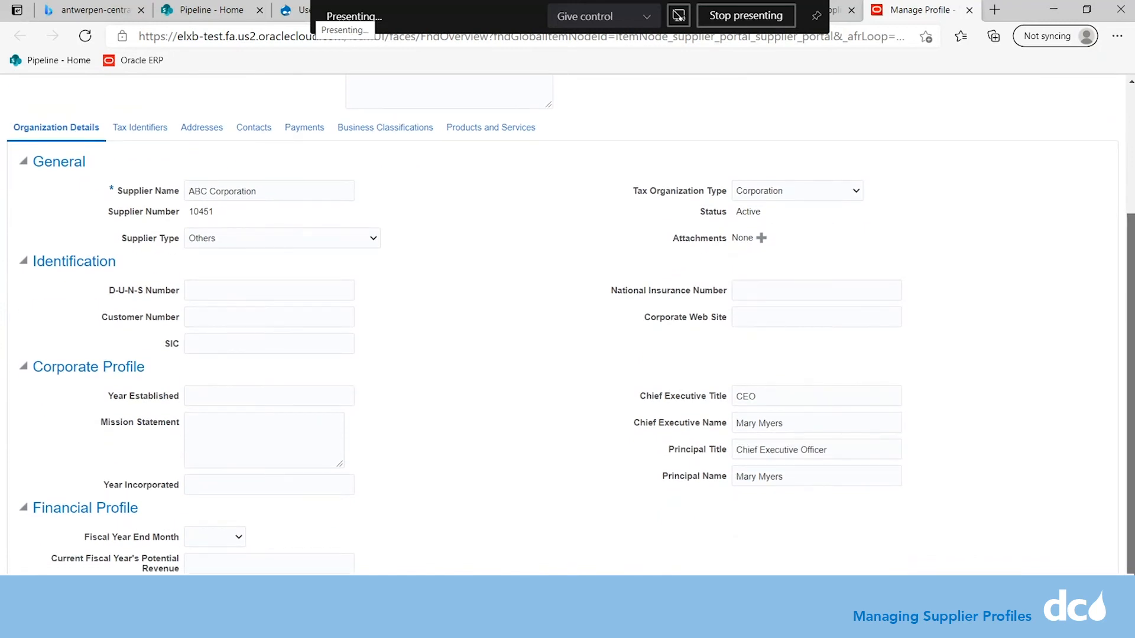
scroll(567, 324, up, 2)
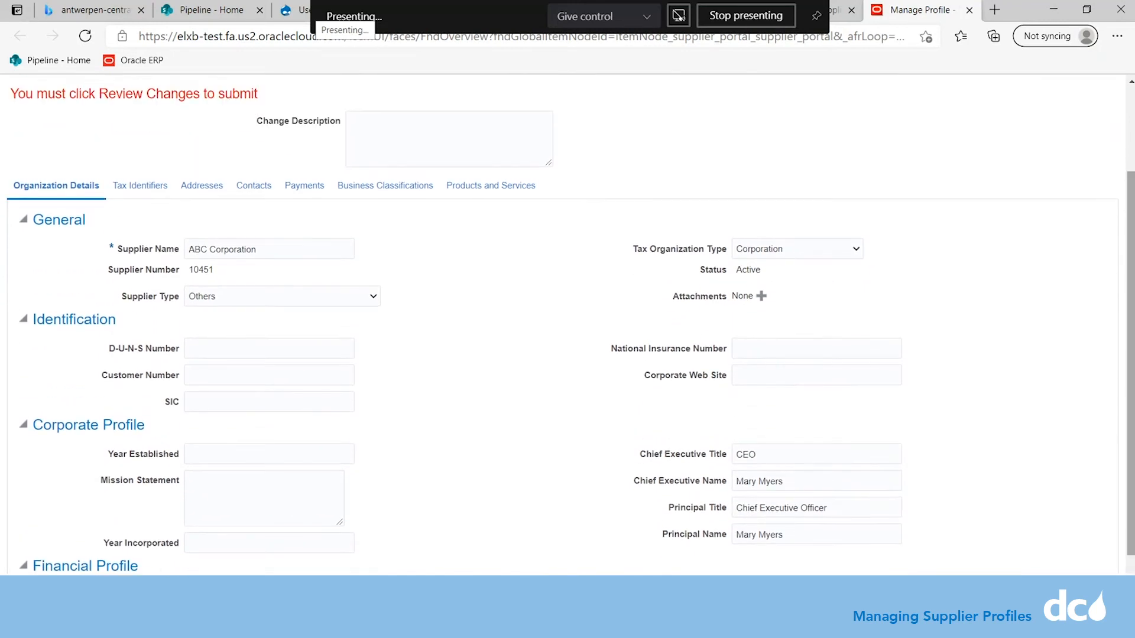
click(270, 239)
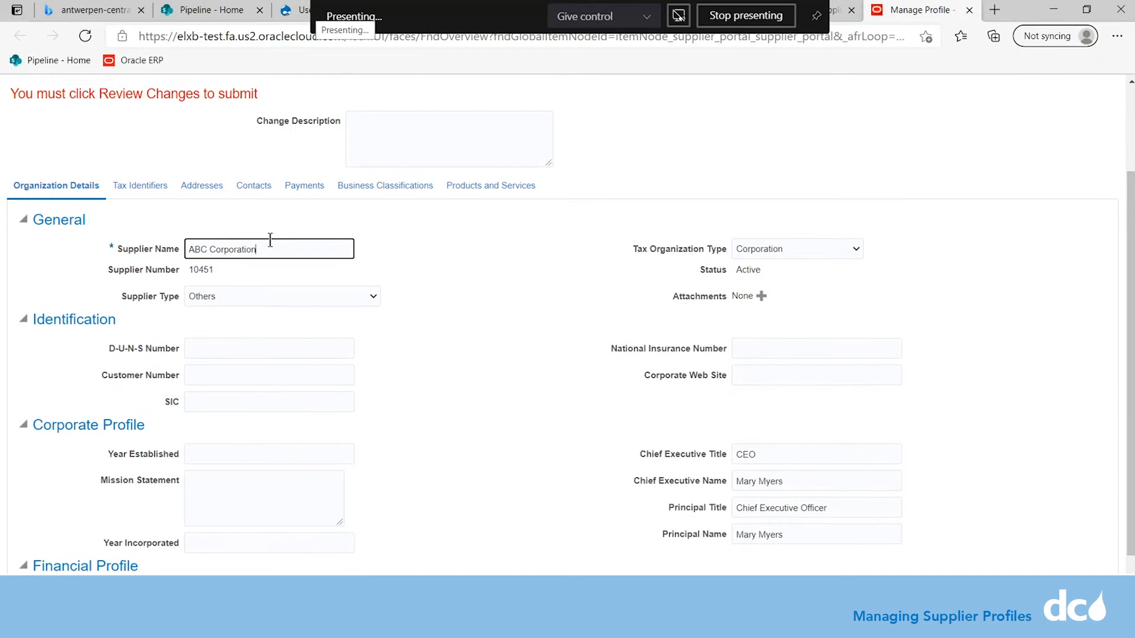
click(221, 266)
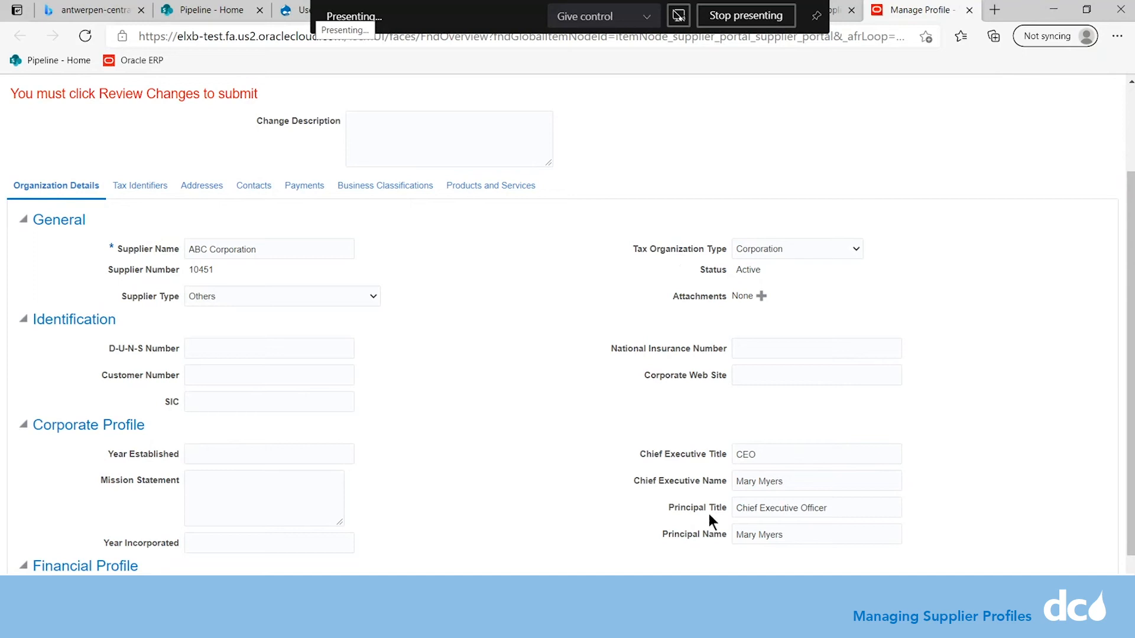
drag(769, 458, 732, 460)
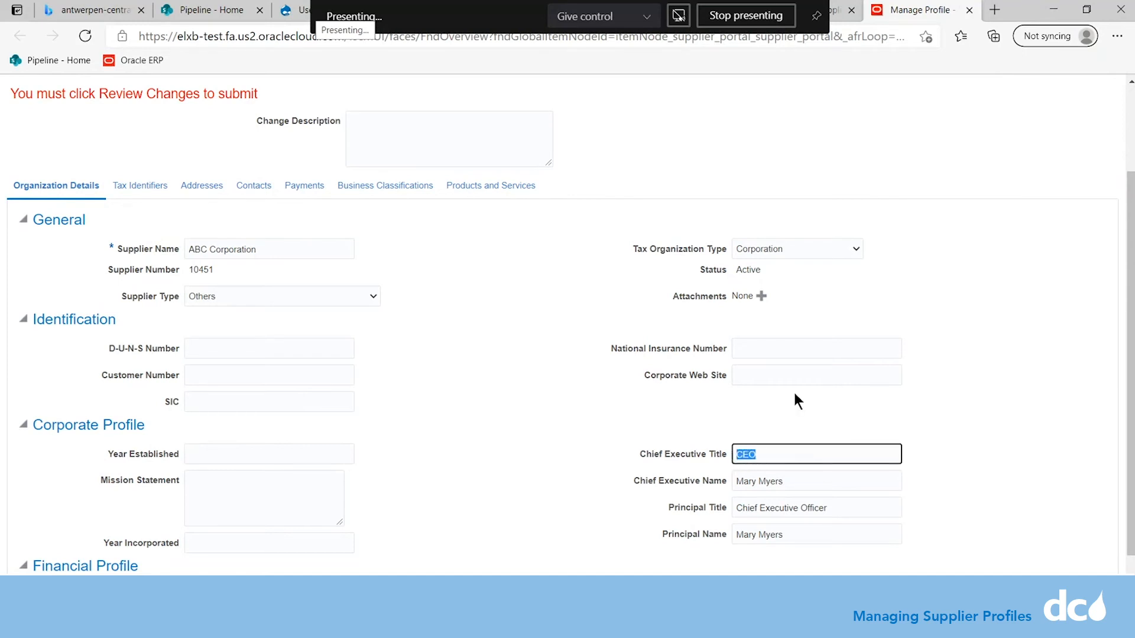
Change the Chief Executive Title to CFO and enter the new executive's name.
text(CFO)
click(796, 482)
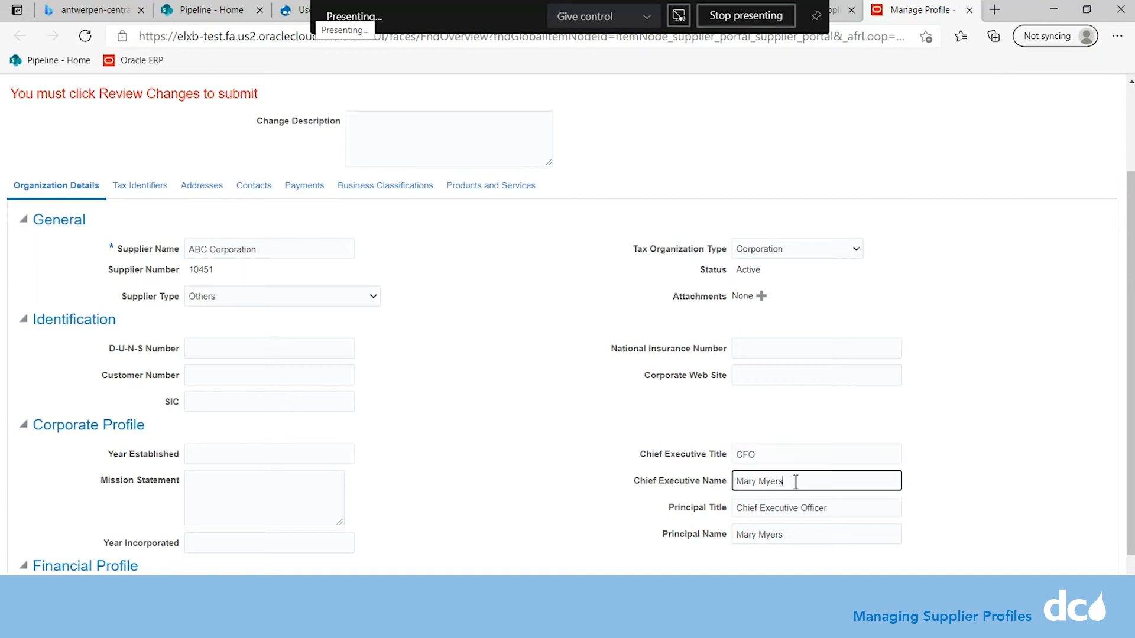
drag(796, 482, 731, 490)
Set Principal Title to 'Chief Financial Officer' and Principal Name to the same executive.
drag(828, 510, 726, 512)
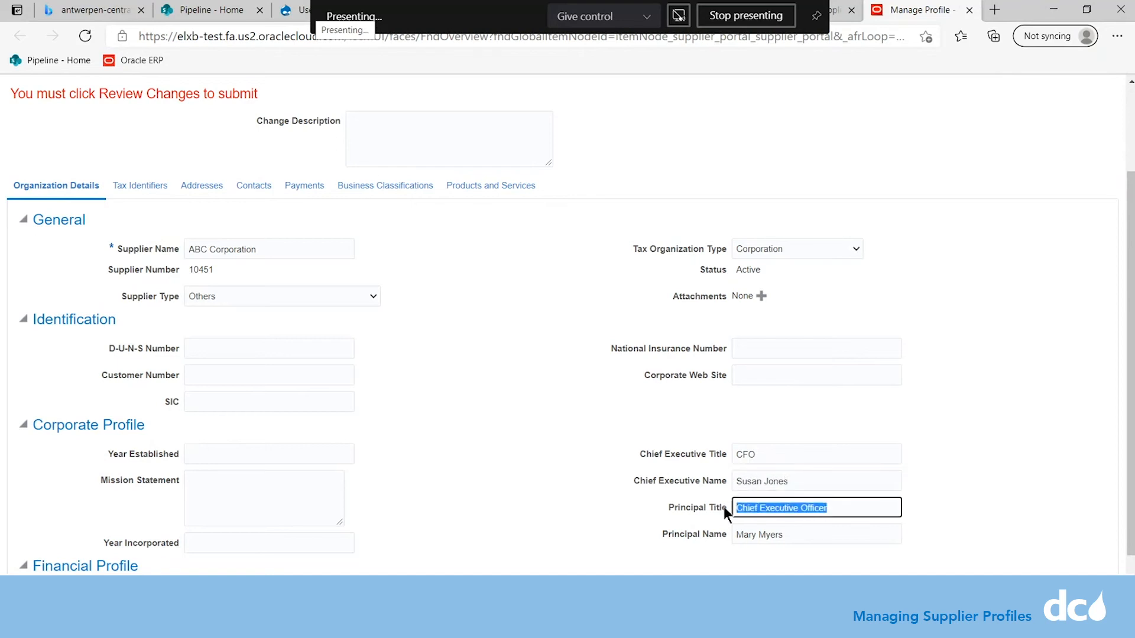
text(Chei)
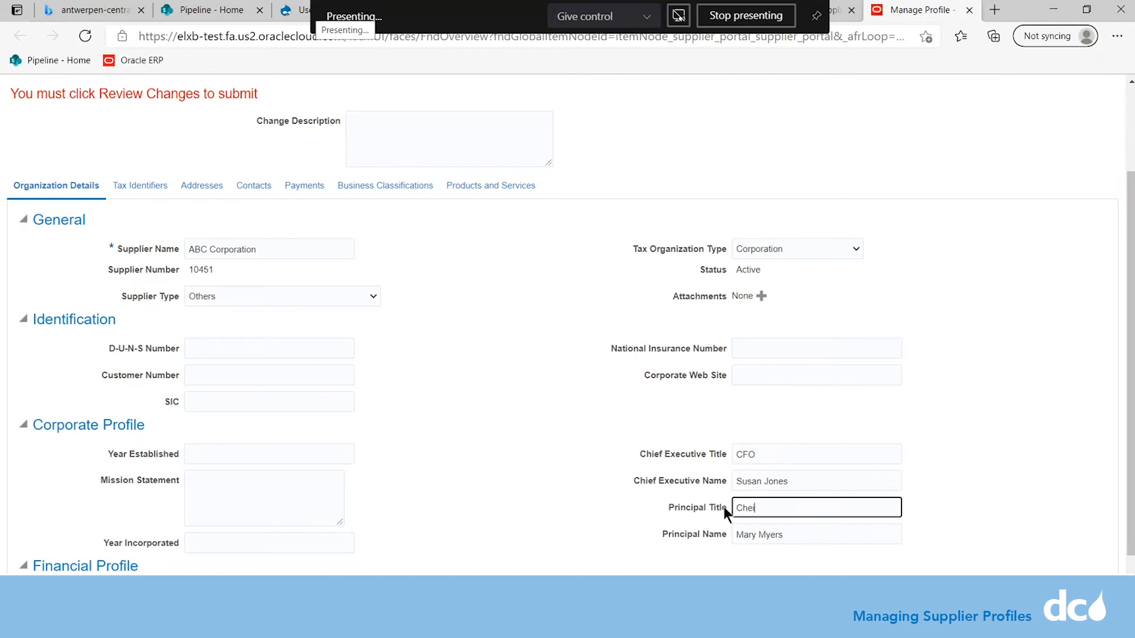
text(f)
right_click(748, 514)
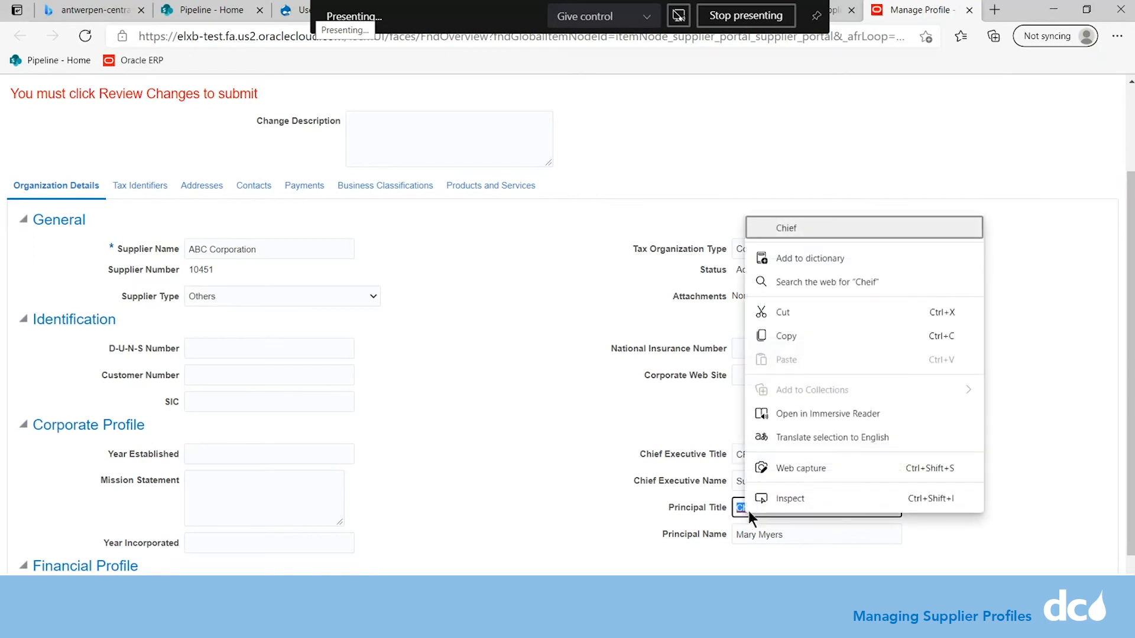
click(810, 228)
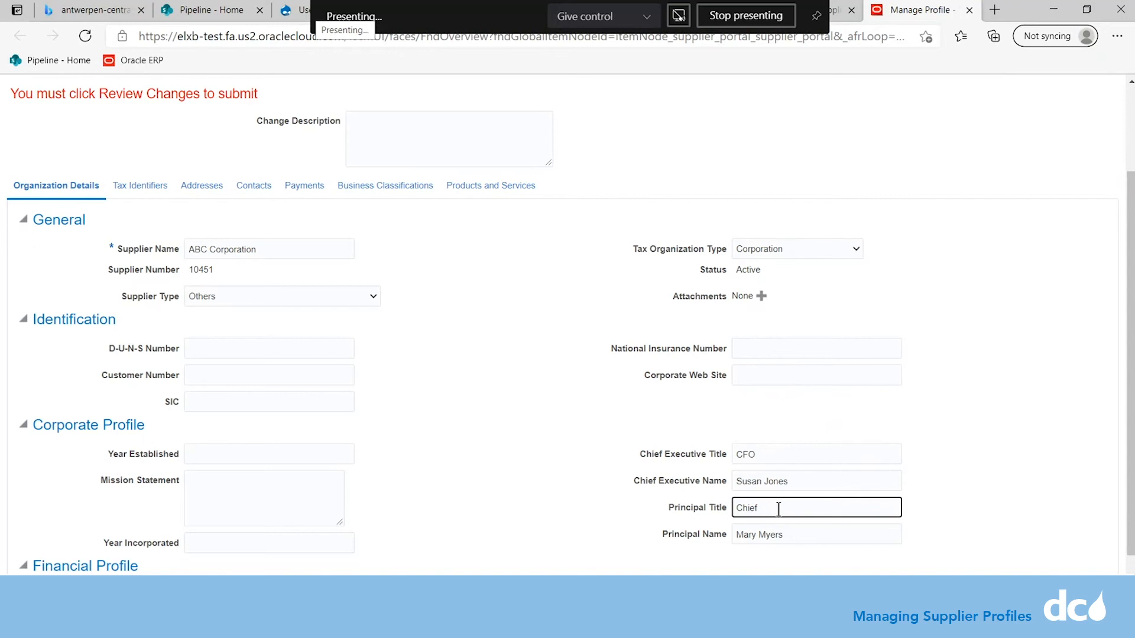
text(Financial Officer)
key(Tab)
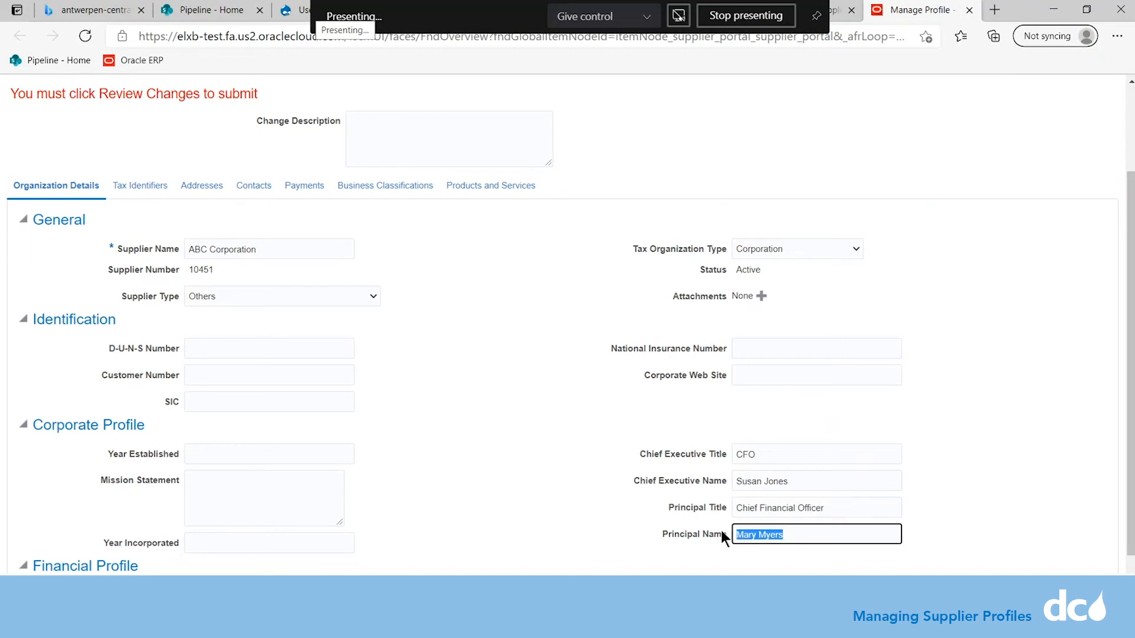
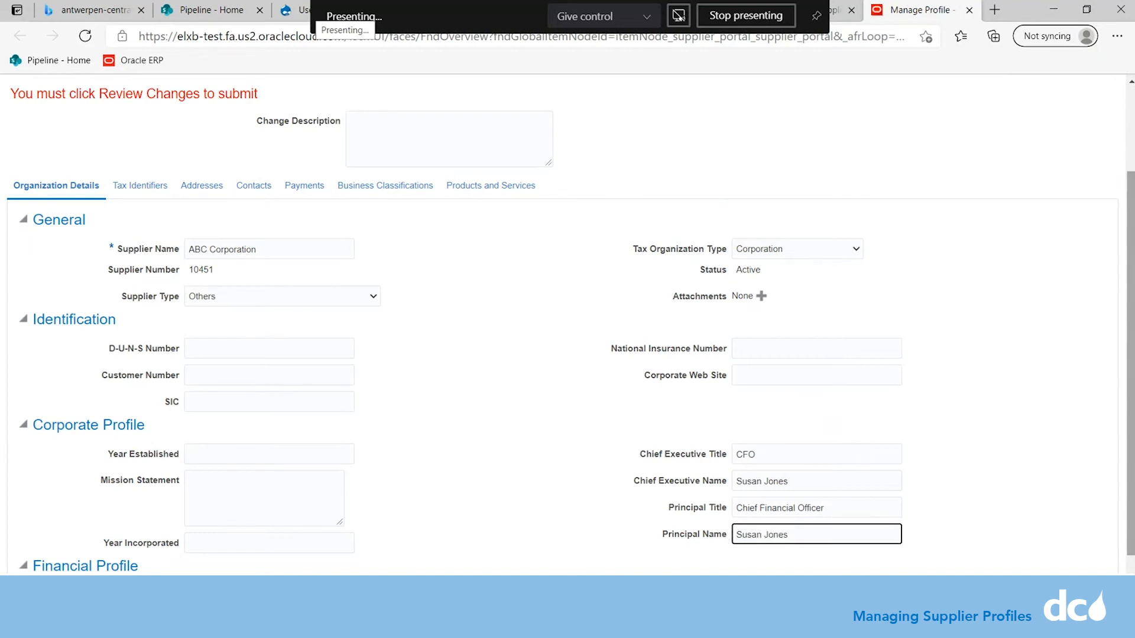
scroll(82, 517, down, 1)
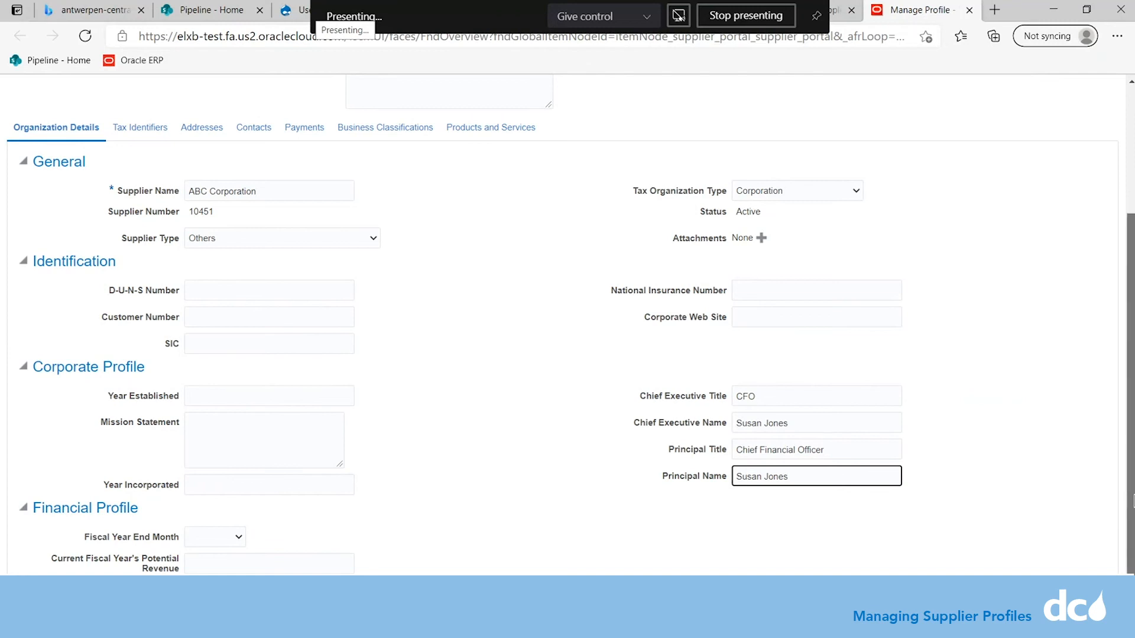
scroll(991, 183, up, 3)
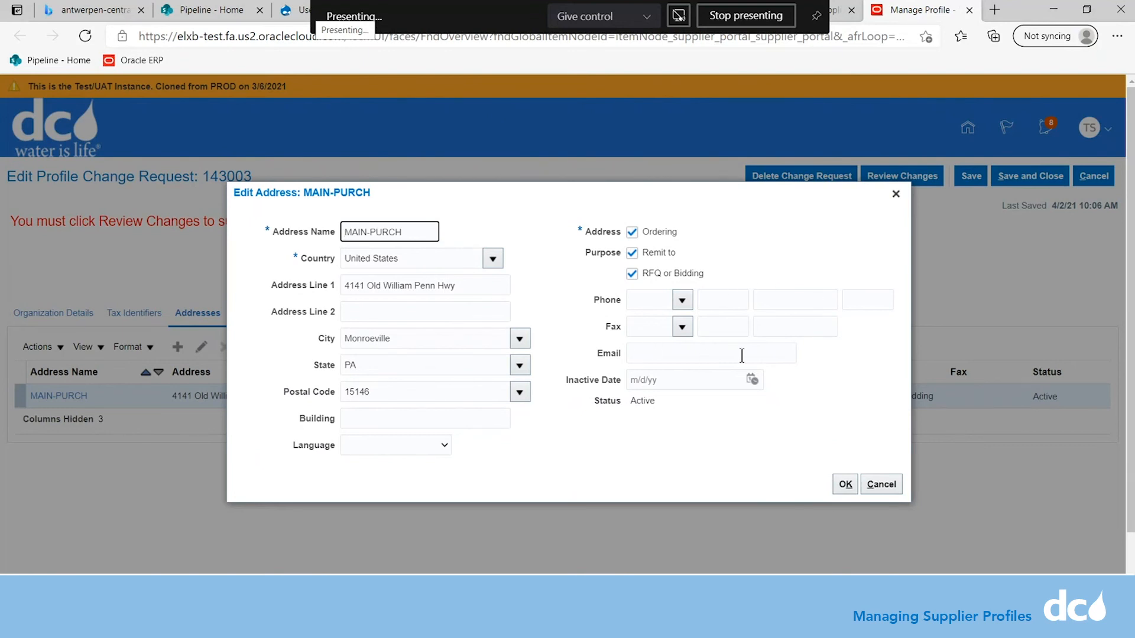
Confirm the MAIN-PURCH address with OK, keeping its details.
click(851, 486)
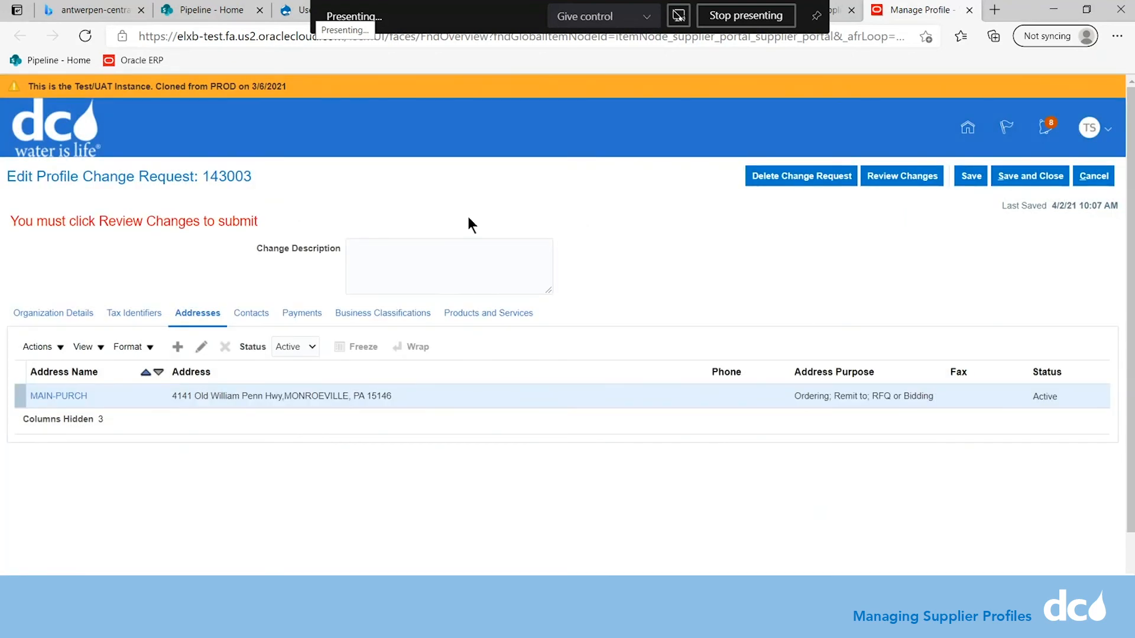
Begin creating a new supplier contact from the change request's Contacts list.
click(254, 314)
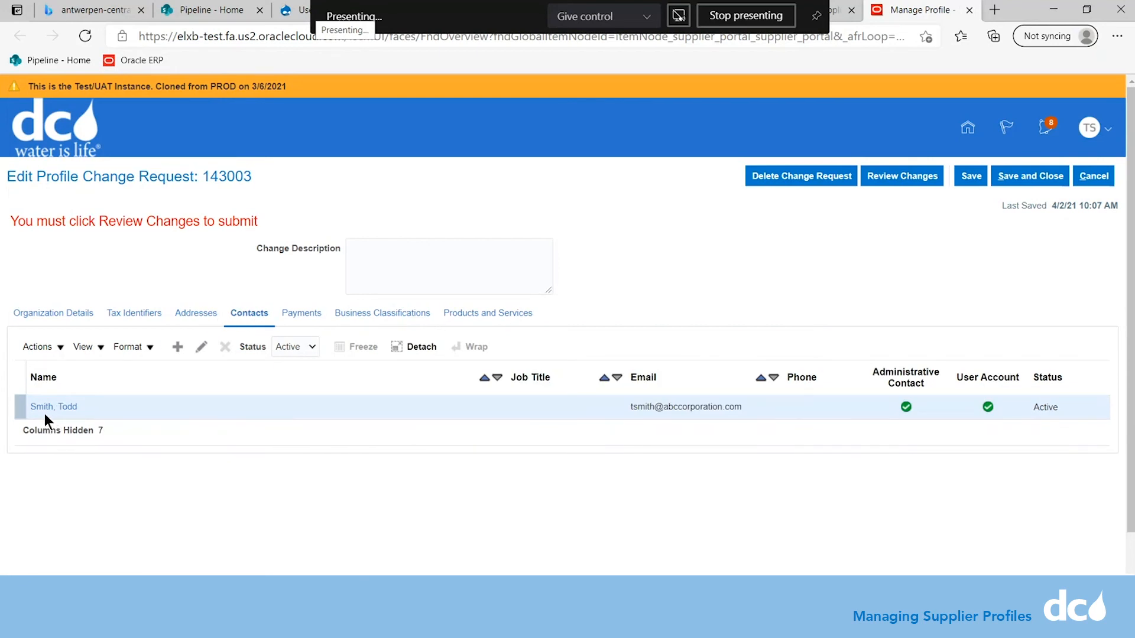
click(179, 349)
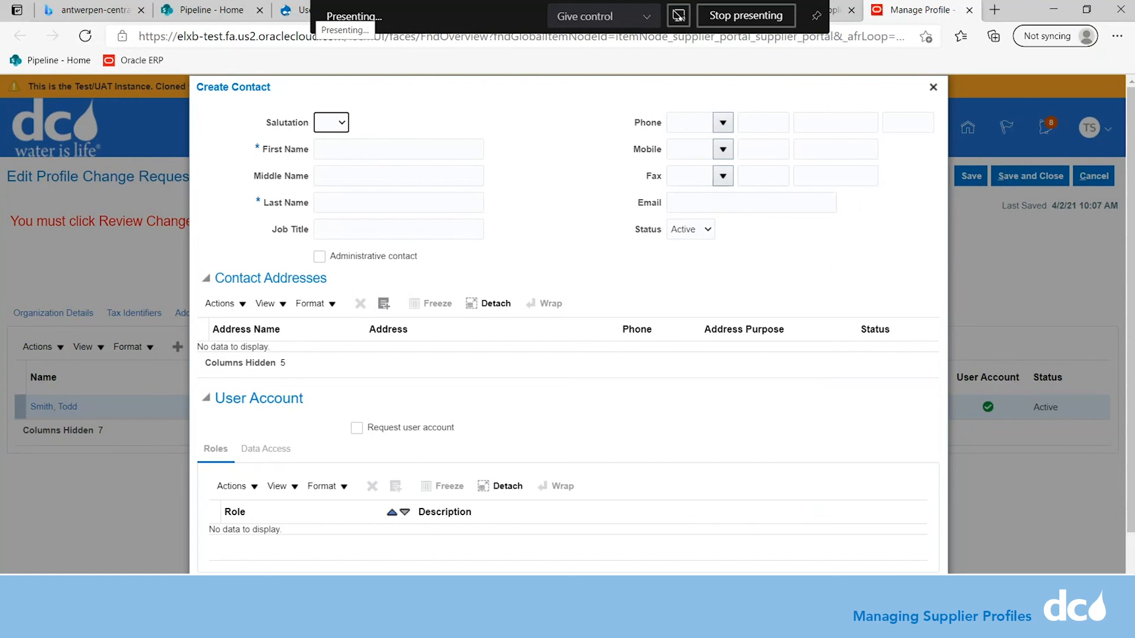
Enter the new contact with salutation Ms., putting first and last names in their proper fields.
click(343, 123)
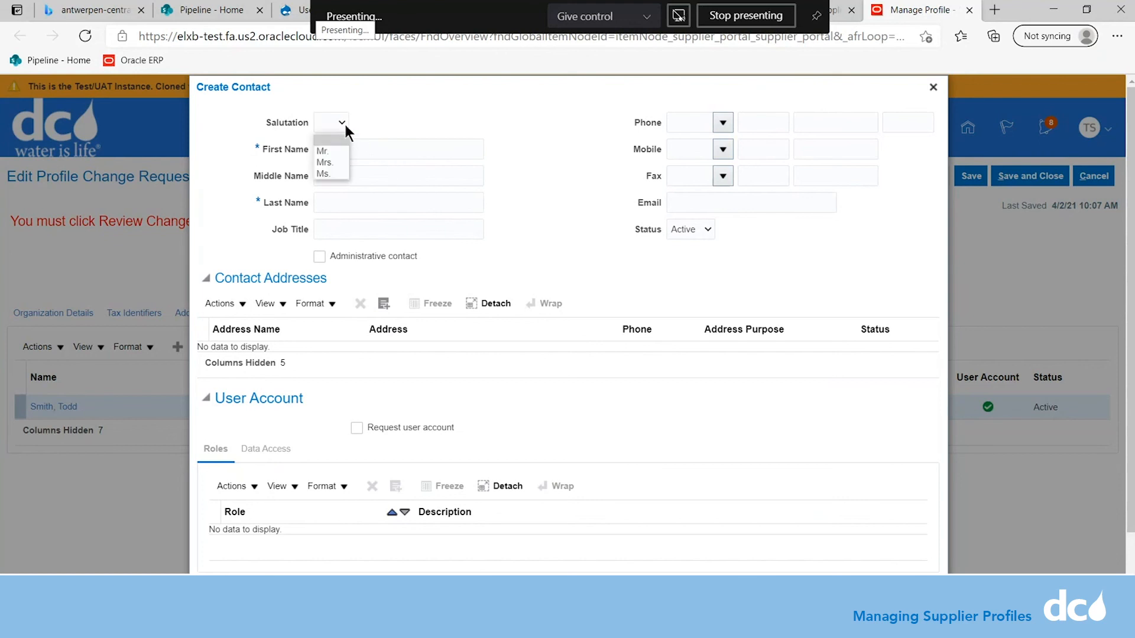
click(333, 173)
click(332, 148)
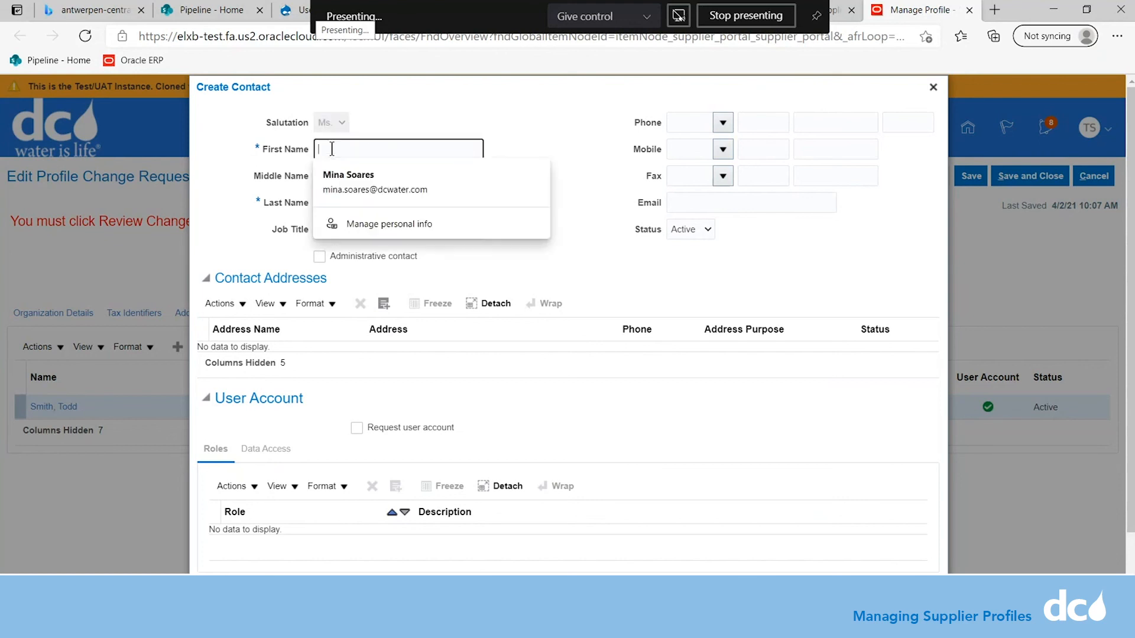
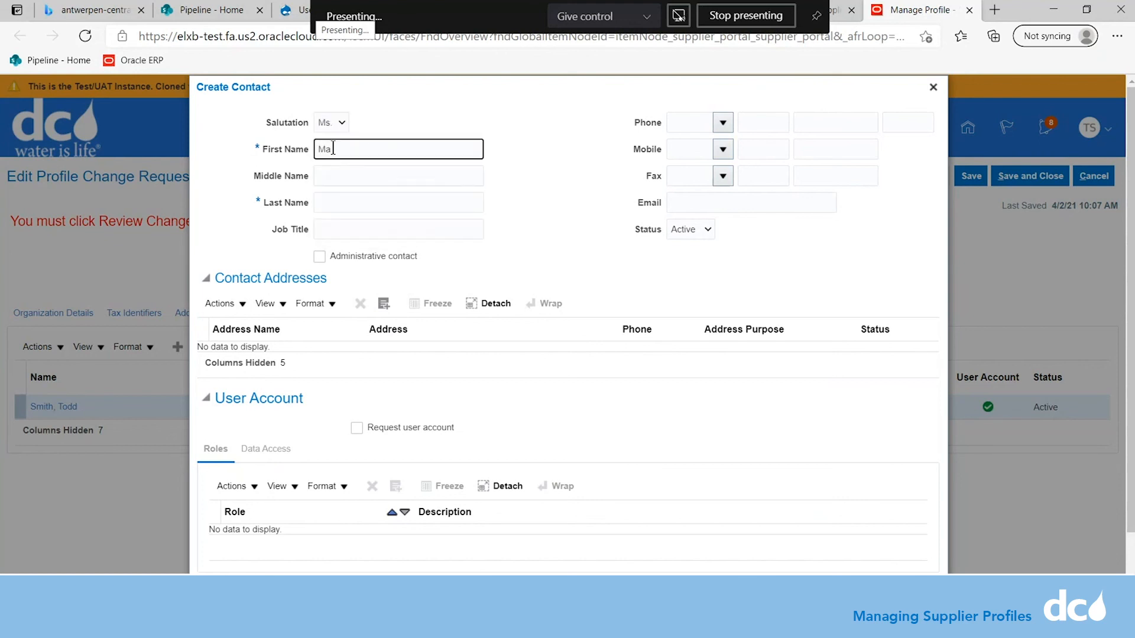
drag(340, 145, 364, 141)
right_click(357, 147)
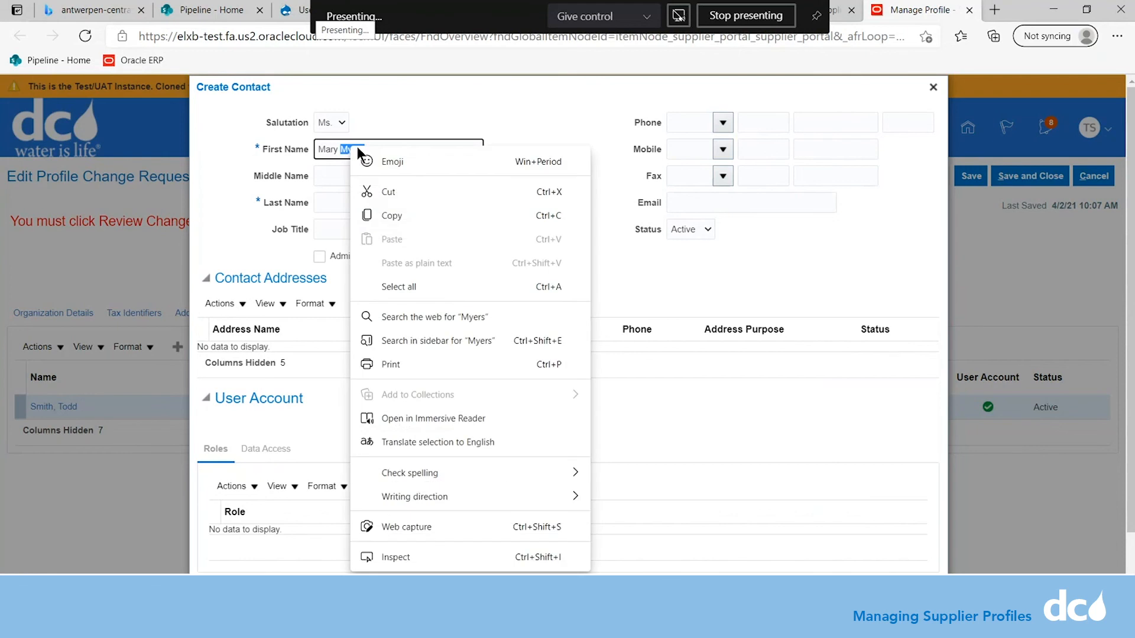
click(371, 187)
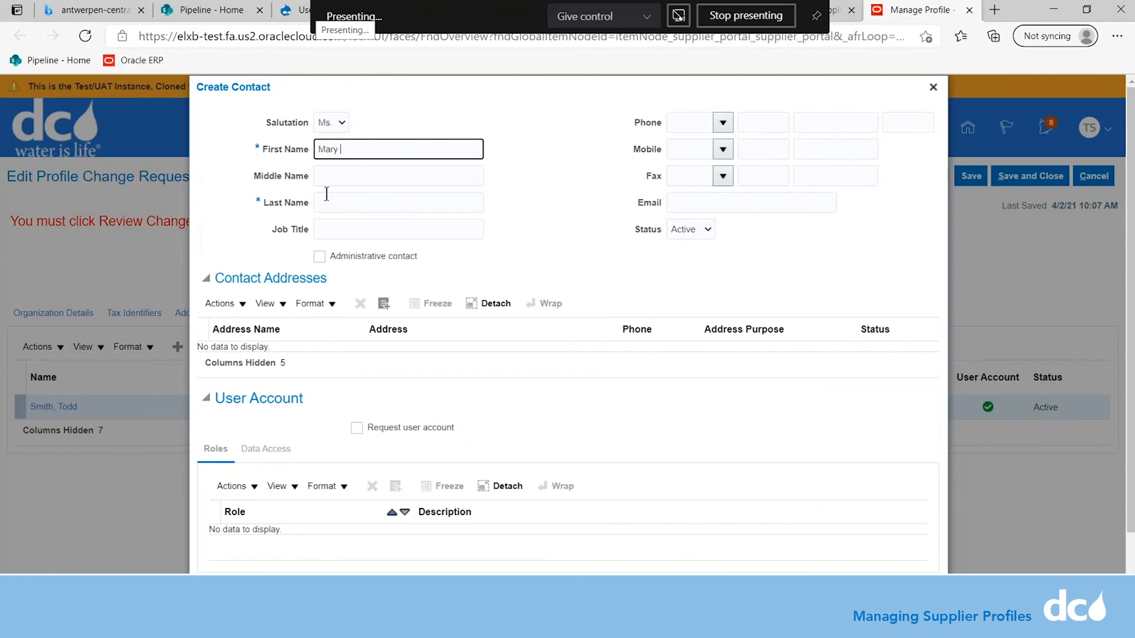
click(335, 203)
right_click(335, 205)
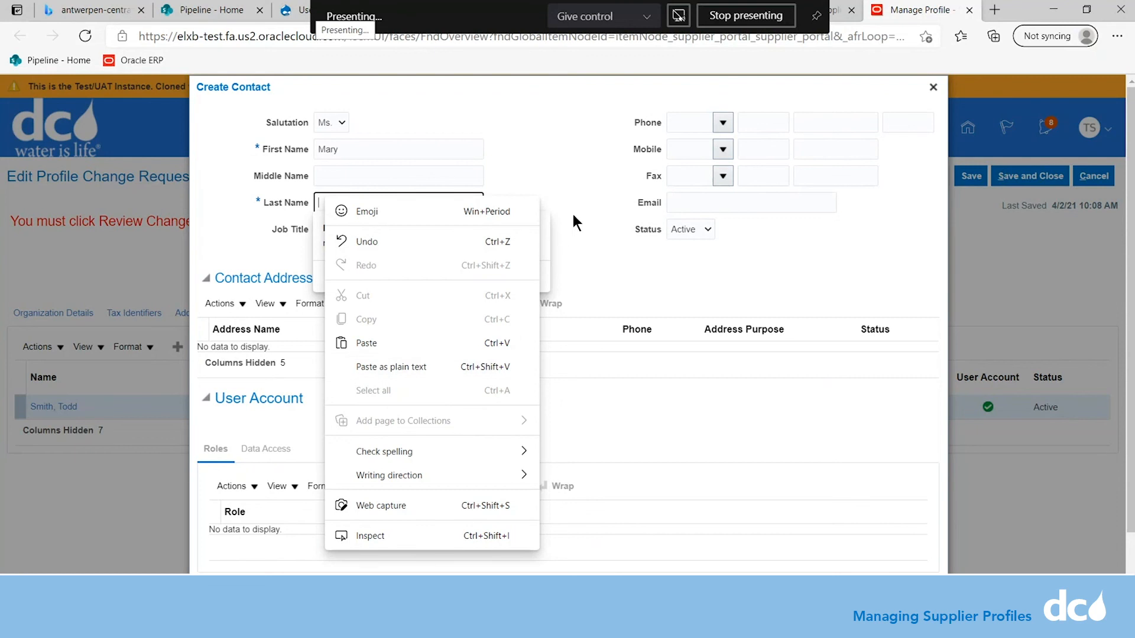
click(437, 367)
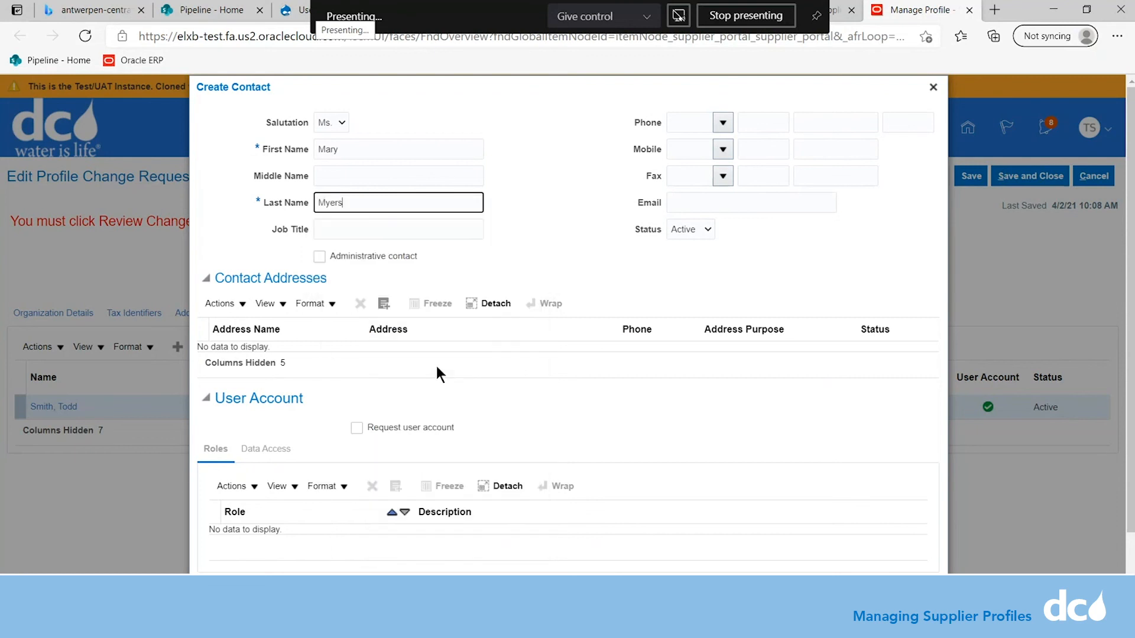
Give the contact job title 'Chief Executive Officer', save it, and discard the empty second form.
click(361, 230)
text(C)
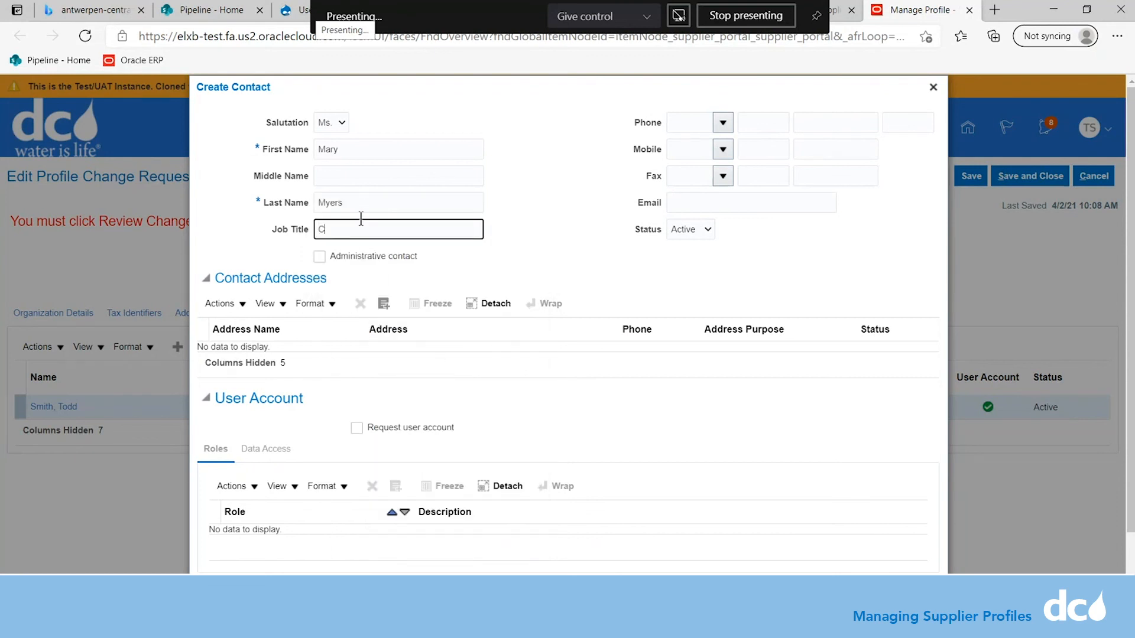
text(hief Executive Officer)
click(384, 304)
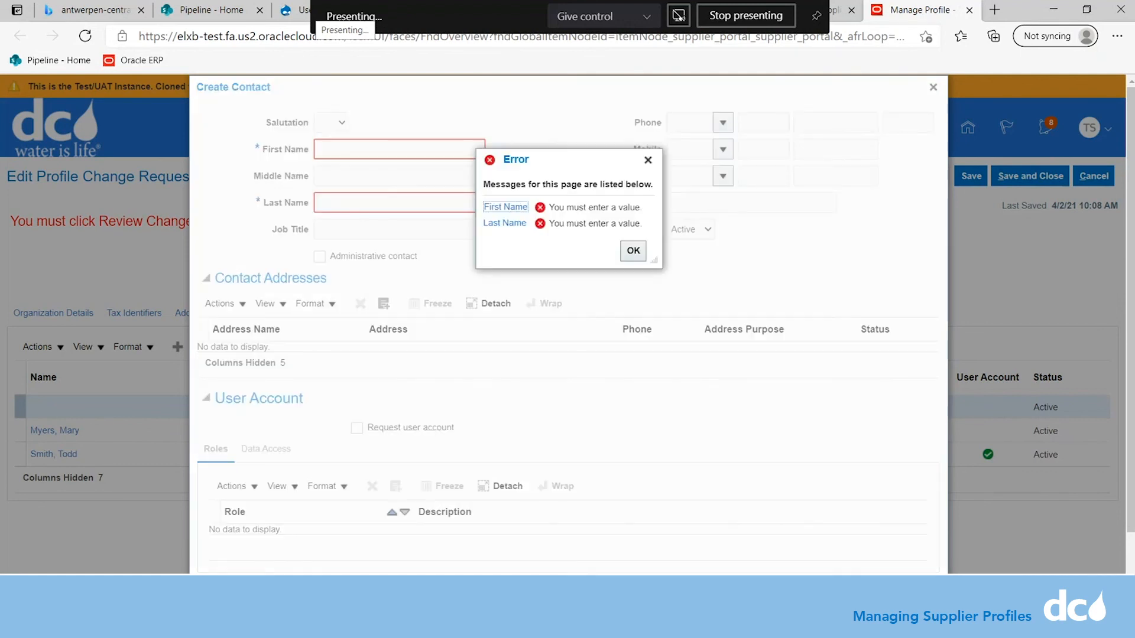
click(633, 252)
click(933, 87)
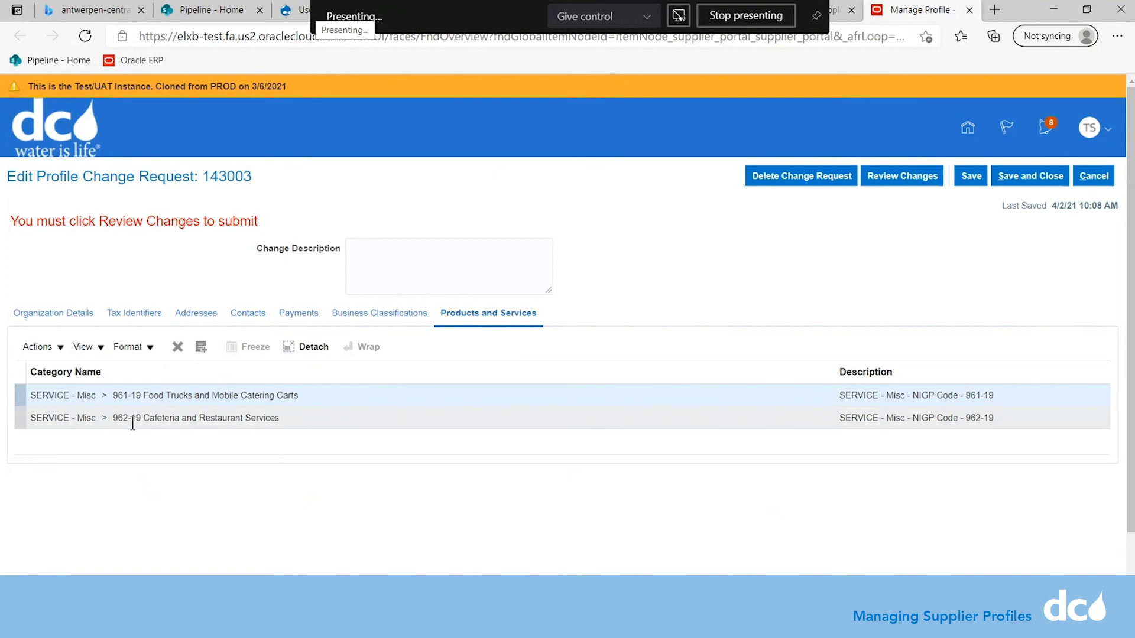
Open the Actions menu for the request's Products and Services categories.
click(59, 346)
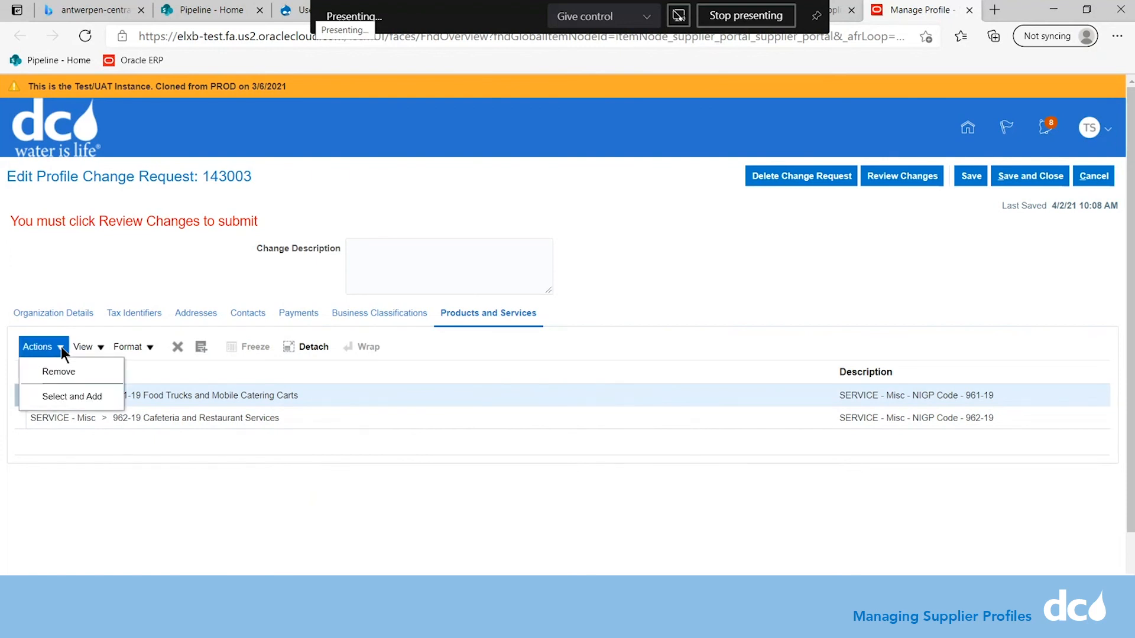
click(66, 397)
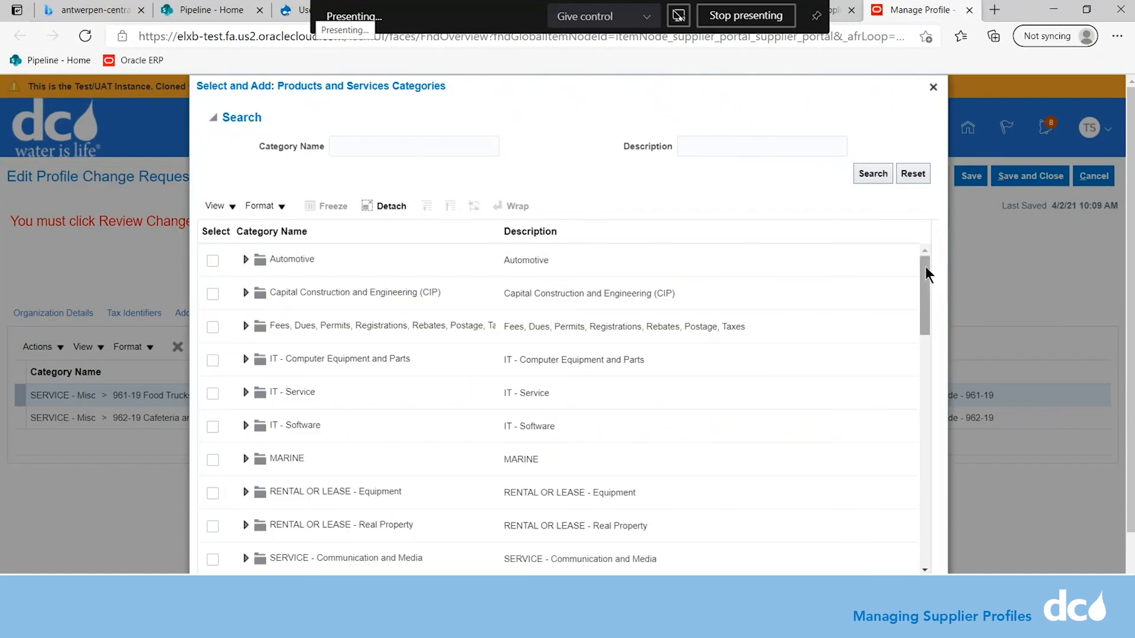
drag(925, 266, 930, 509)
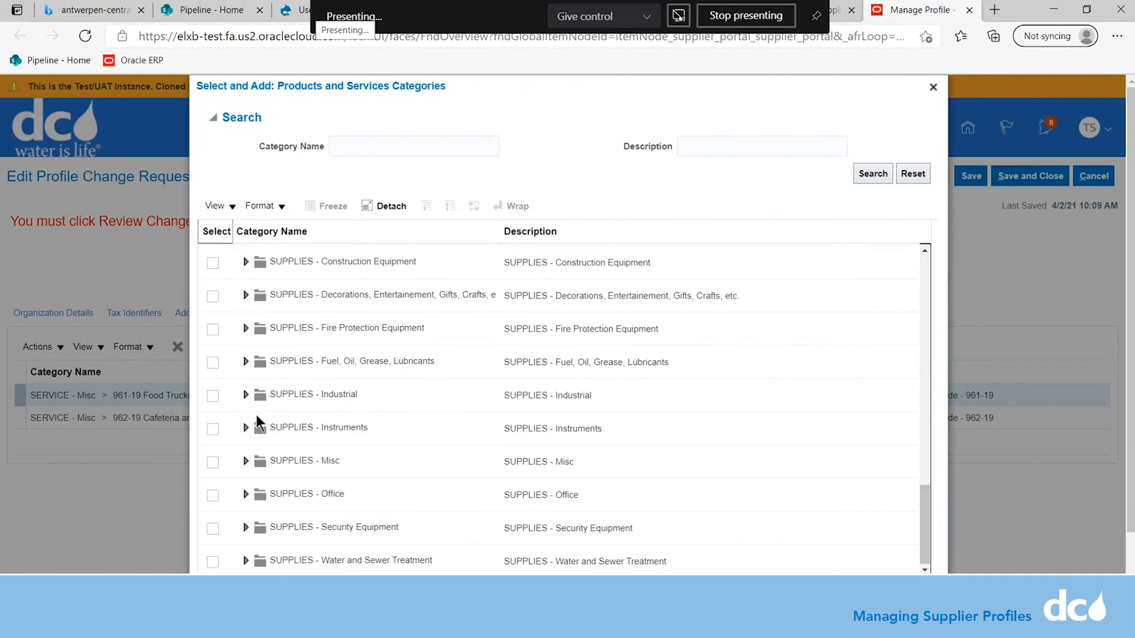
click(214, 395)
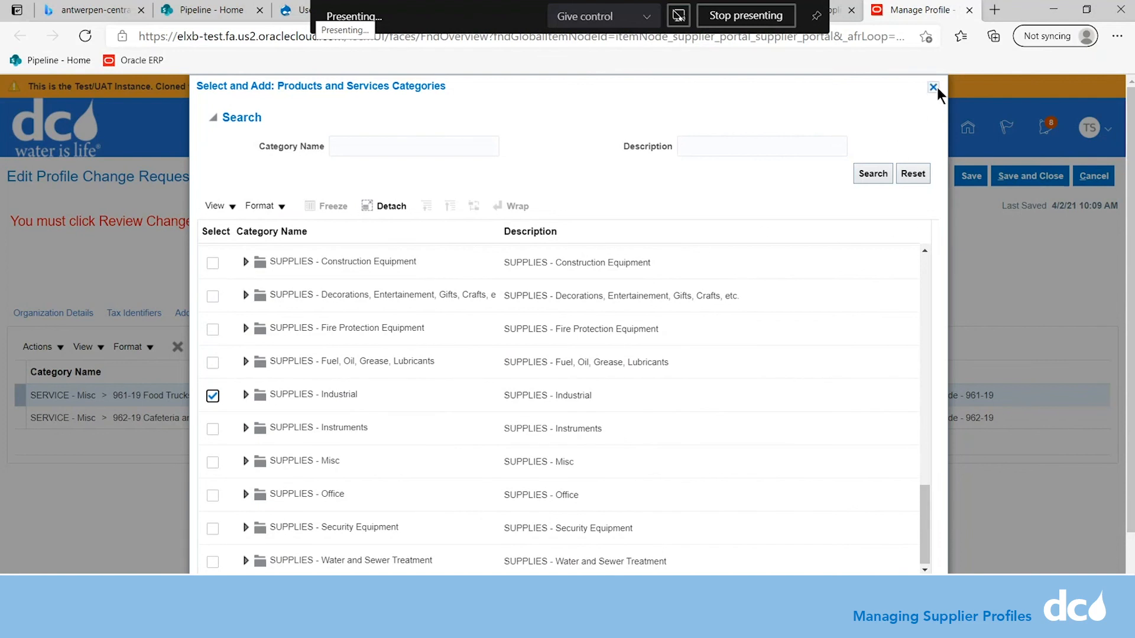
click(881, 179)
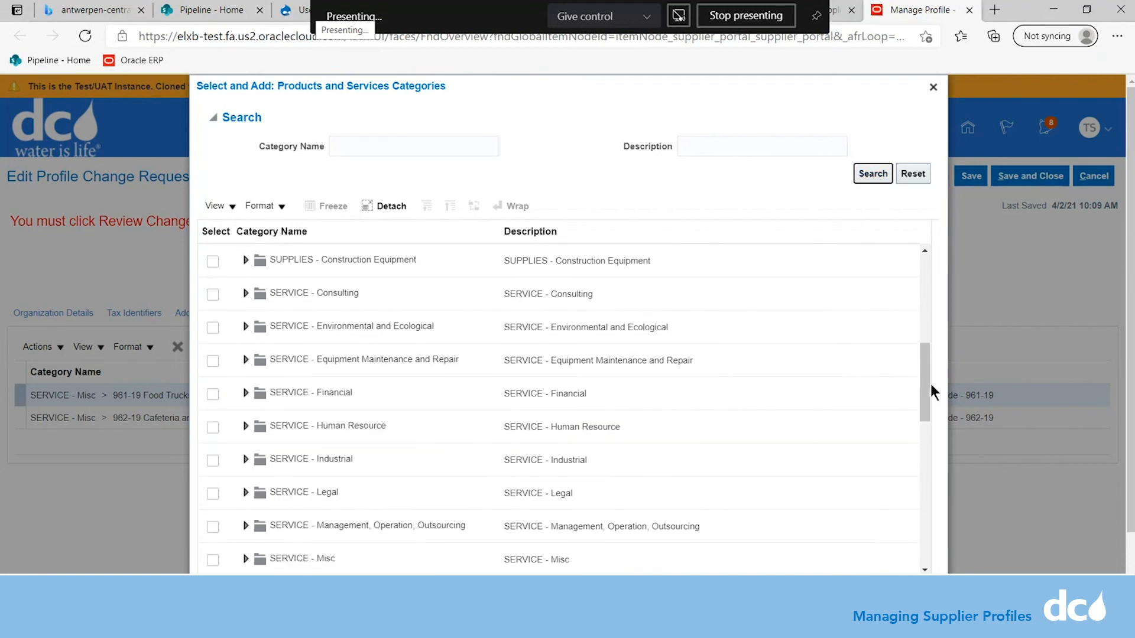
drag(931, 384, 927, 491)
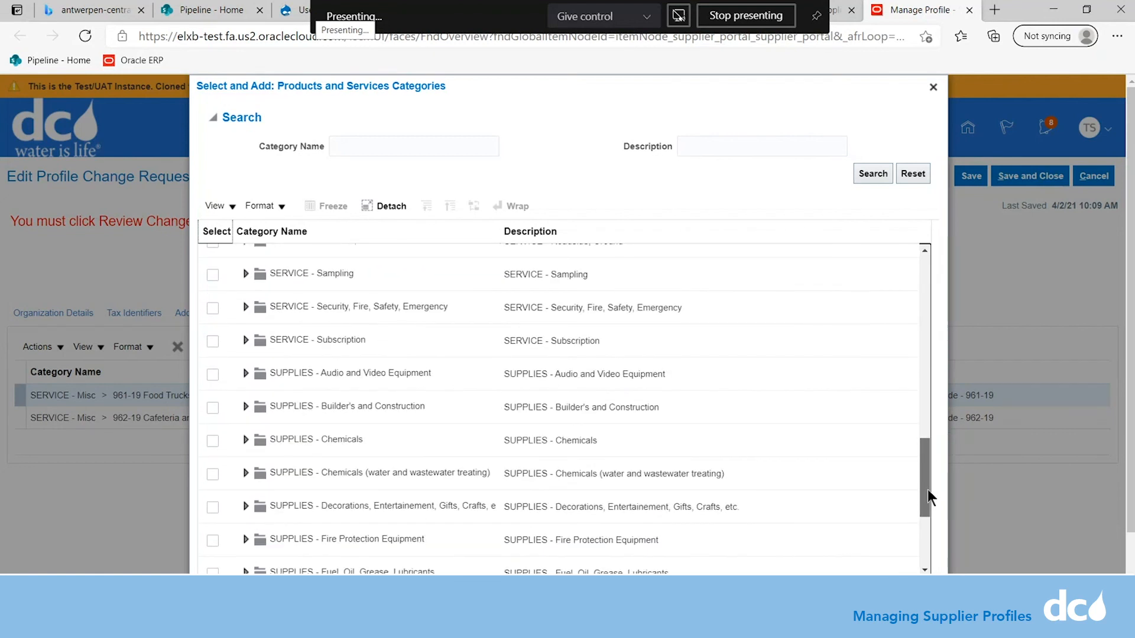
click(933, 87)
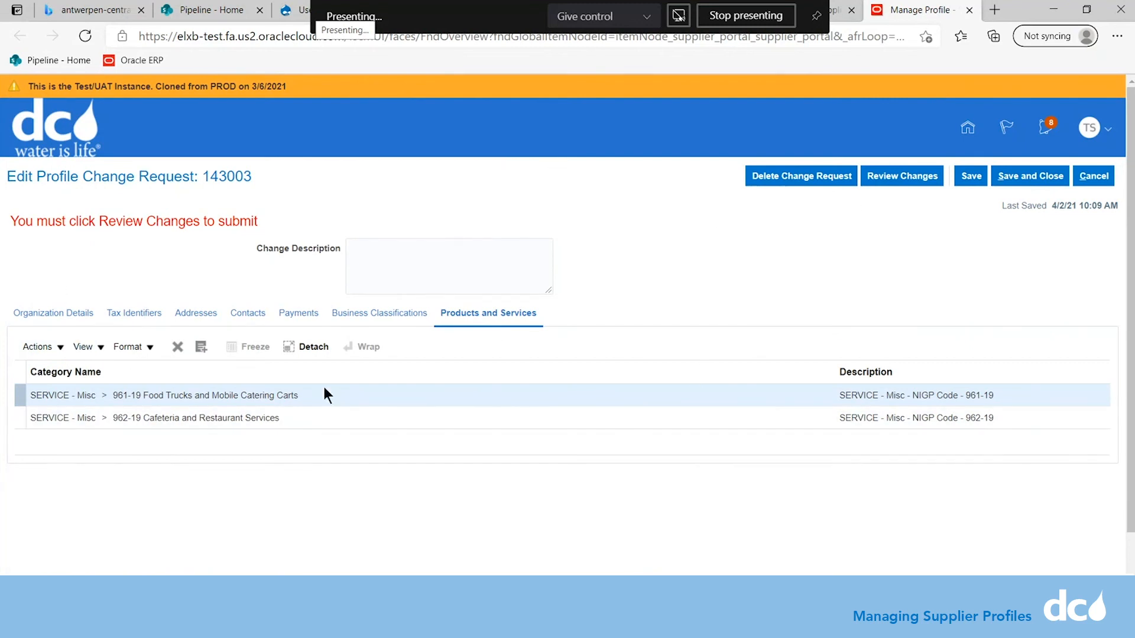
Check the change summary: CEO-to-CFO titles, new chief executive name, and the added Chief Executive Officer contact.
click(932, 176)
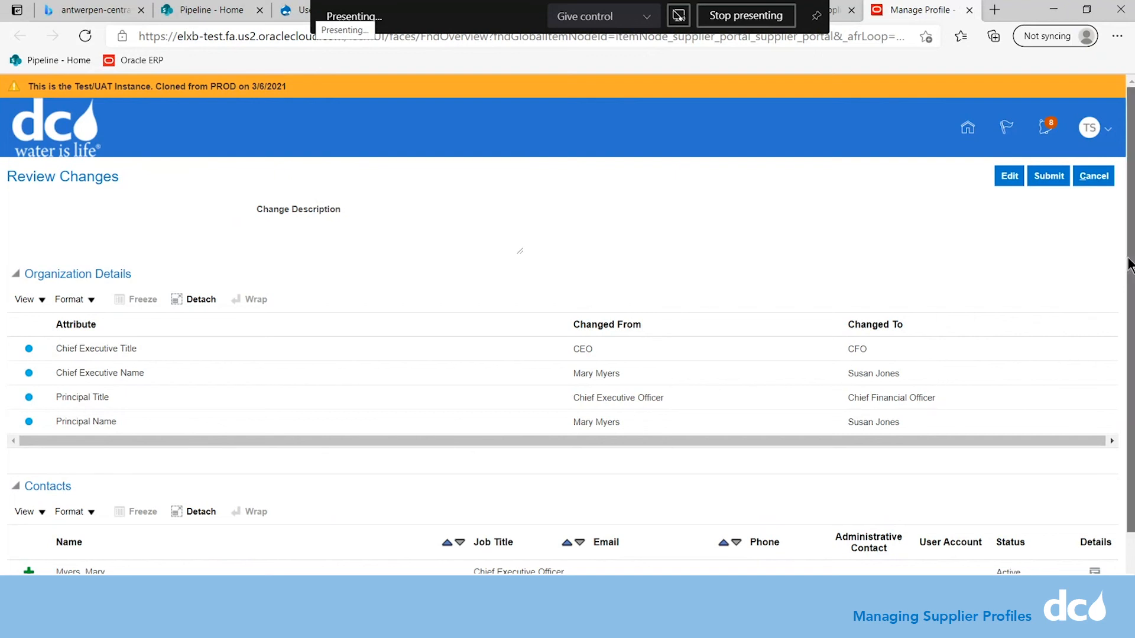
scroll(1129, 272, down, 1)
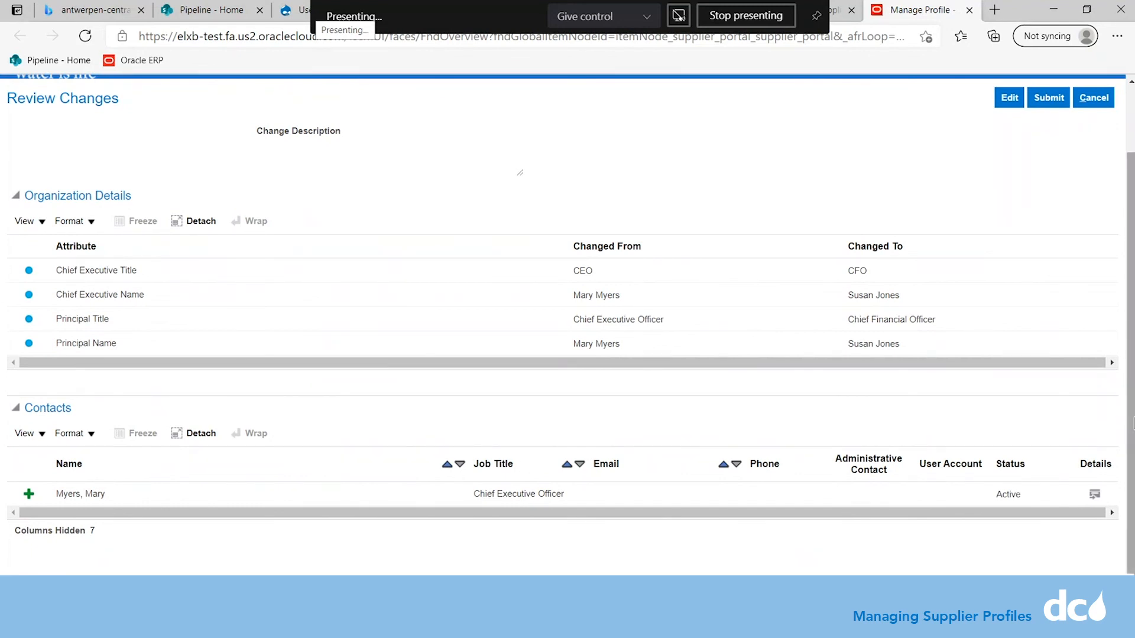
scroll(1123, 271, up, 2)
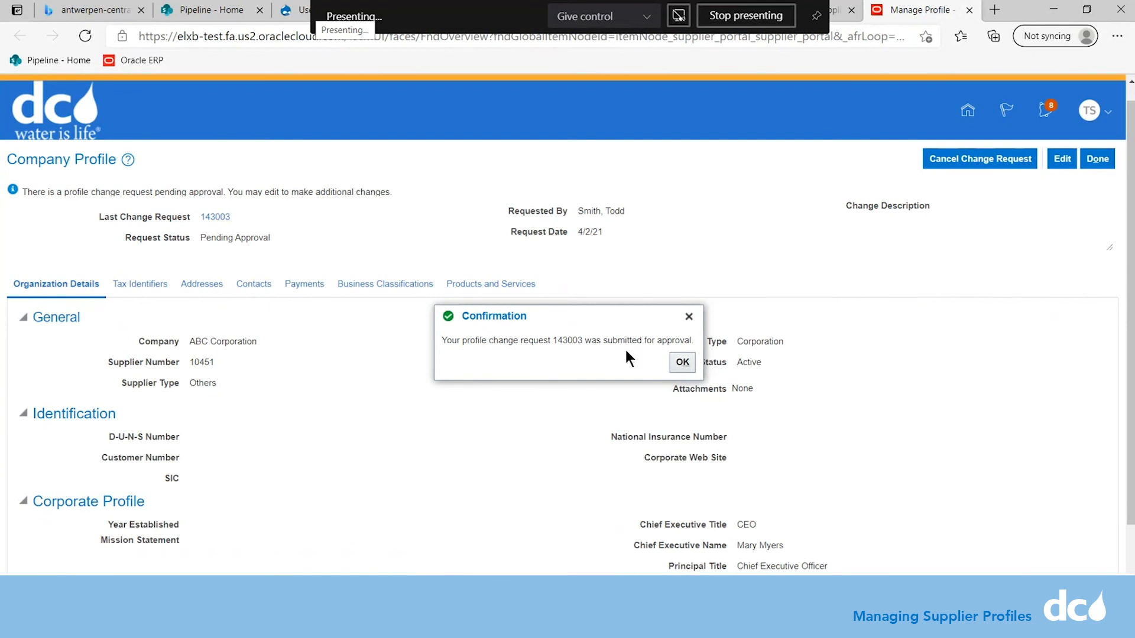
Acknowledge the confirmation that the profile change request was submitted for approval.
click(683, 363)
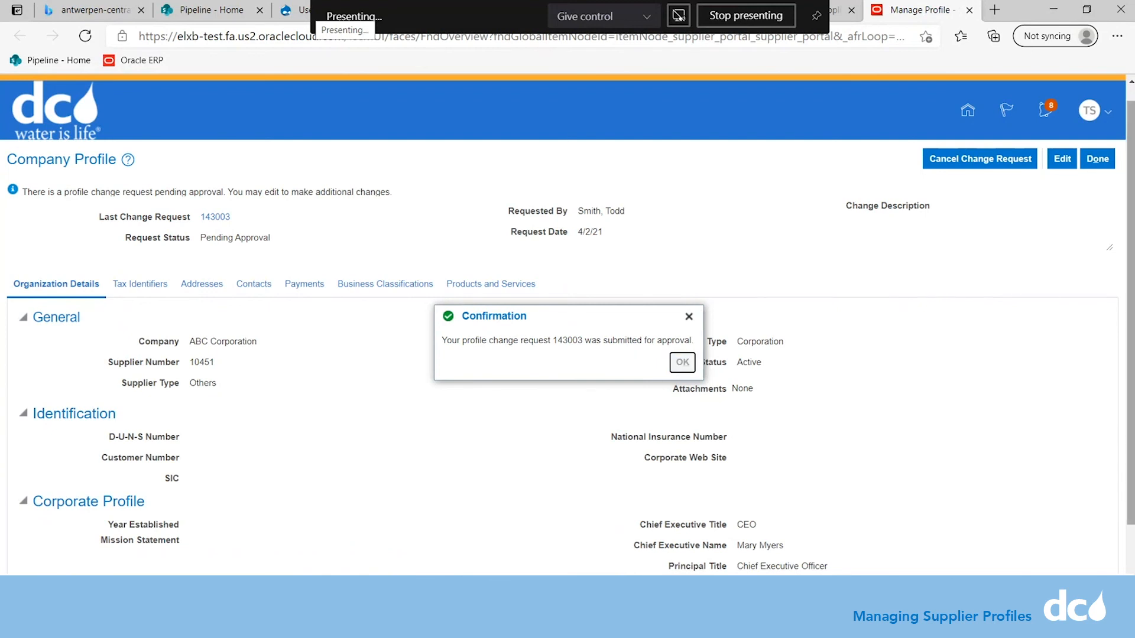